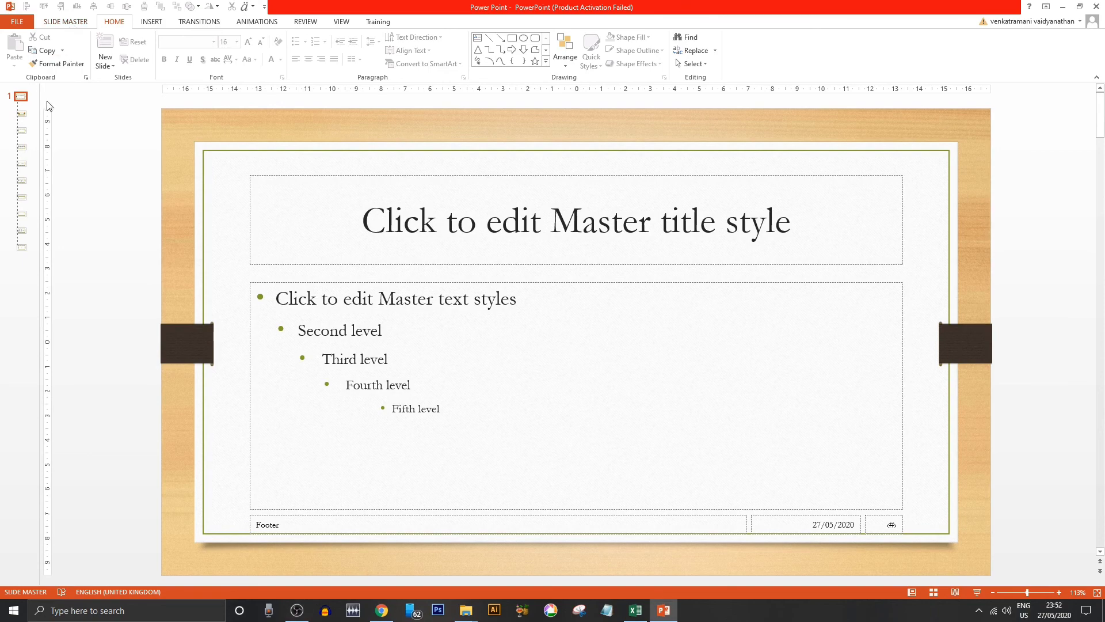
Step: Switch to Slide Master view to edit the wood-textured master slide
left_click(66, 25)
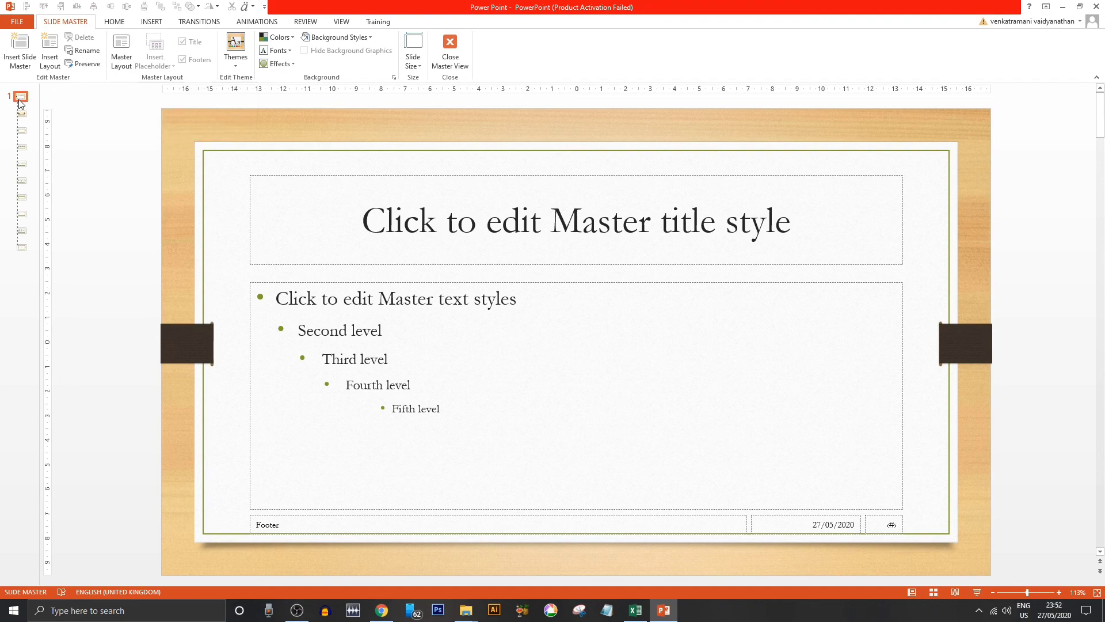
Step: Select the master's title, body text and date placeholders in turn
left_click(362, 220)
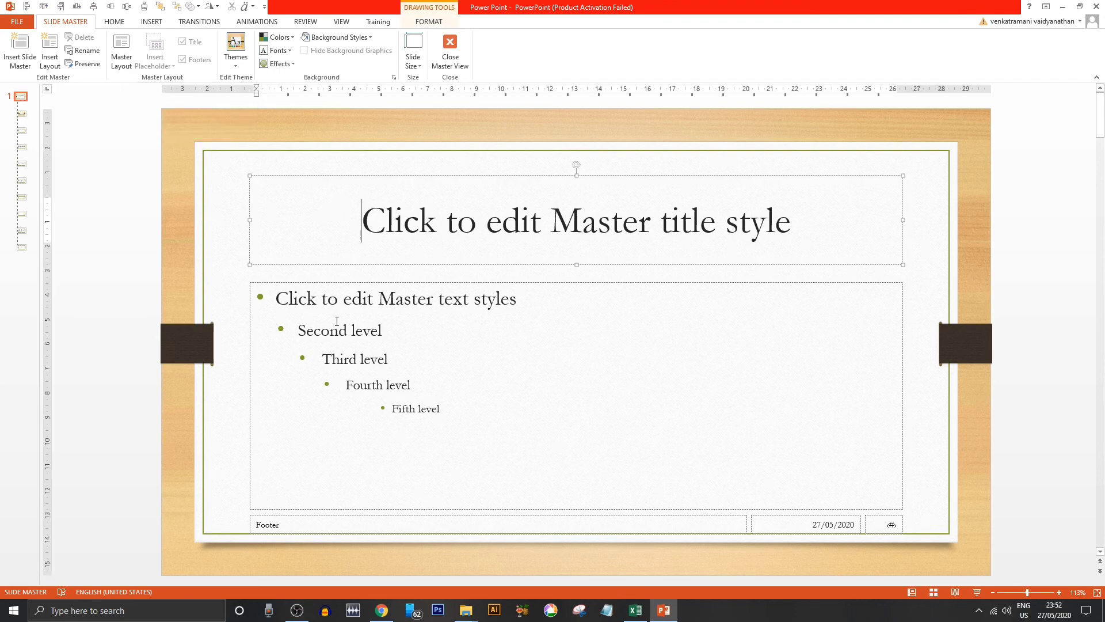
left_click(312, 305)
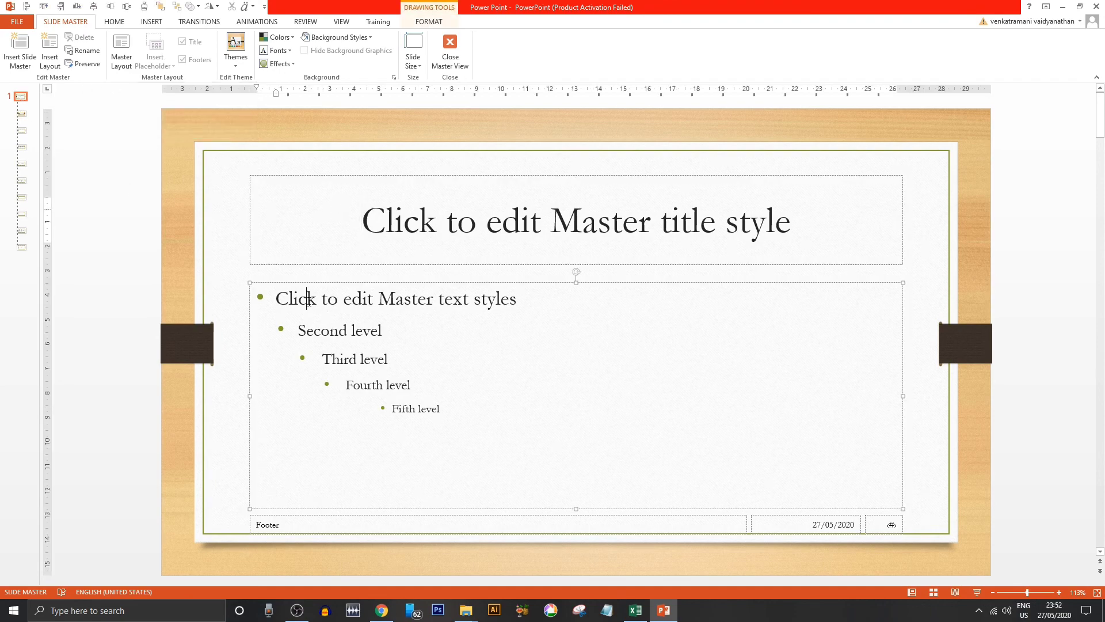
left_click(271, 522)
left_click(848, 529)
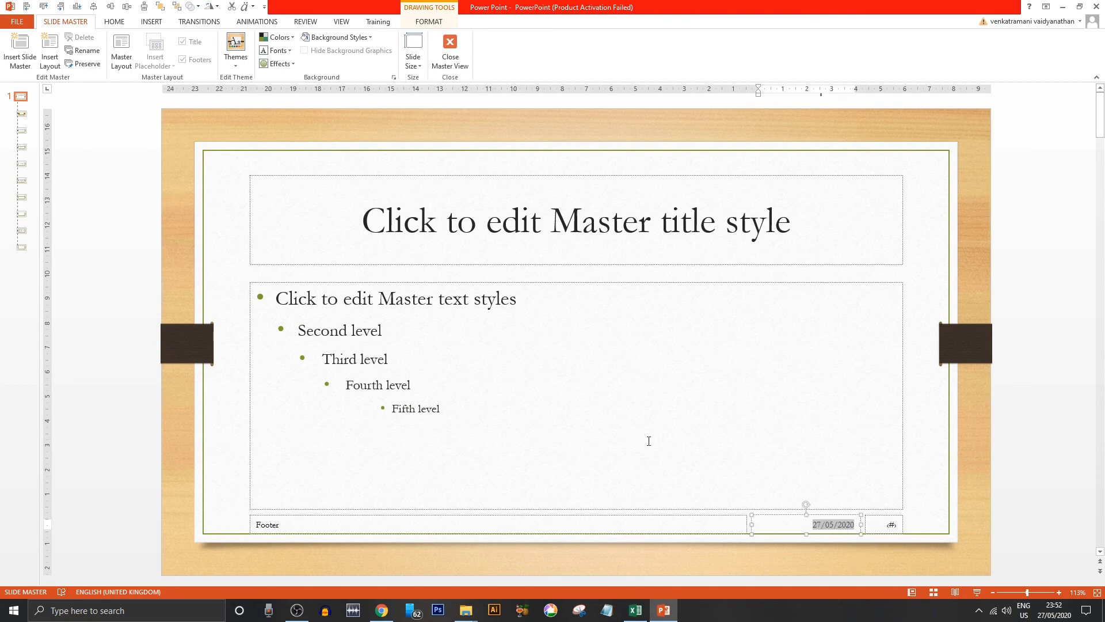
Step: Remove the footer placeholder through Master Layout, then restore it and select it
left_click(122, 51)
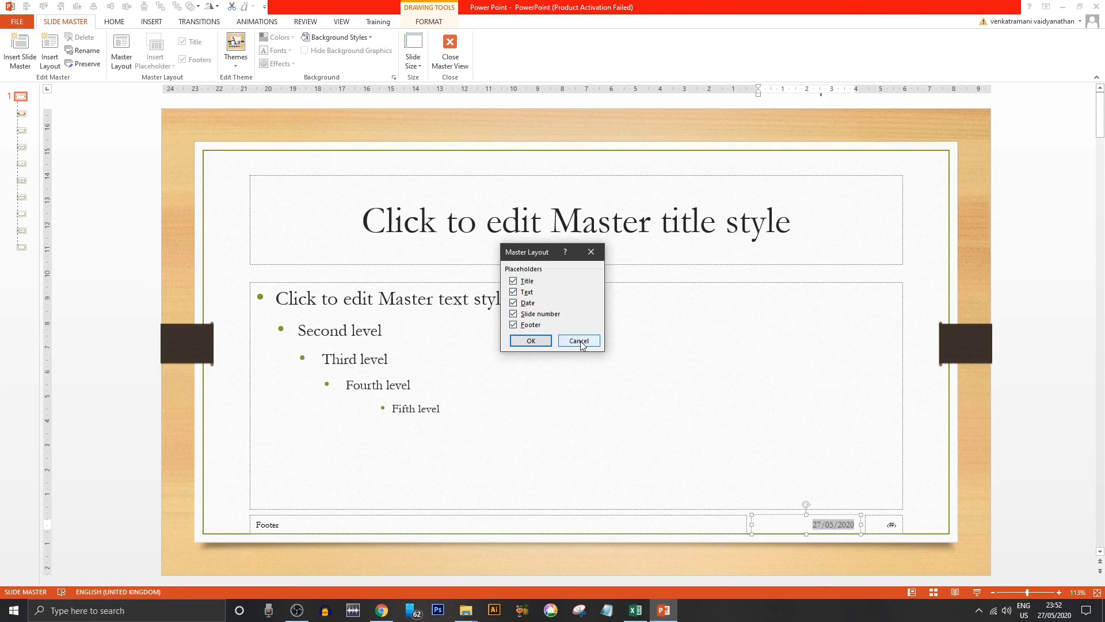
left_click(531, 341)
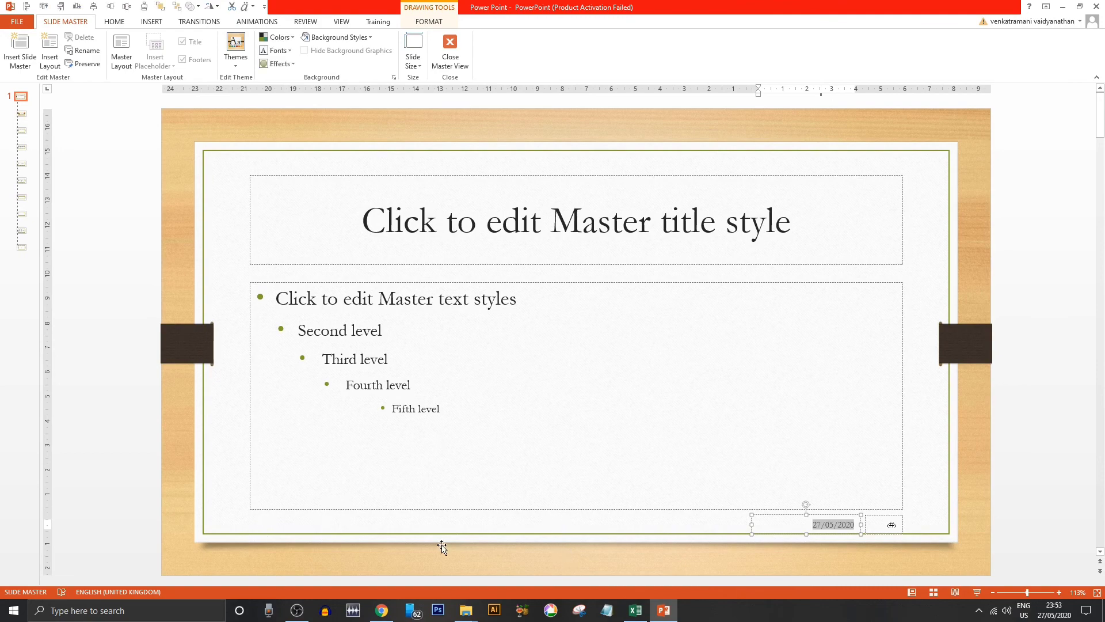
left_click(124, 49)
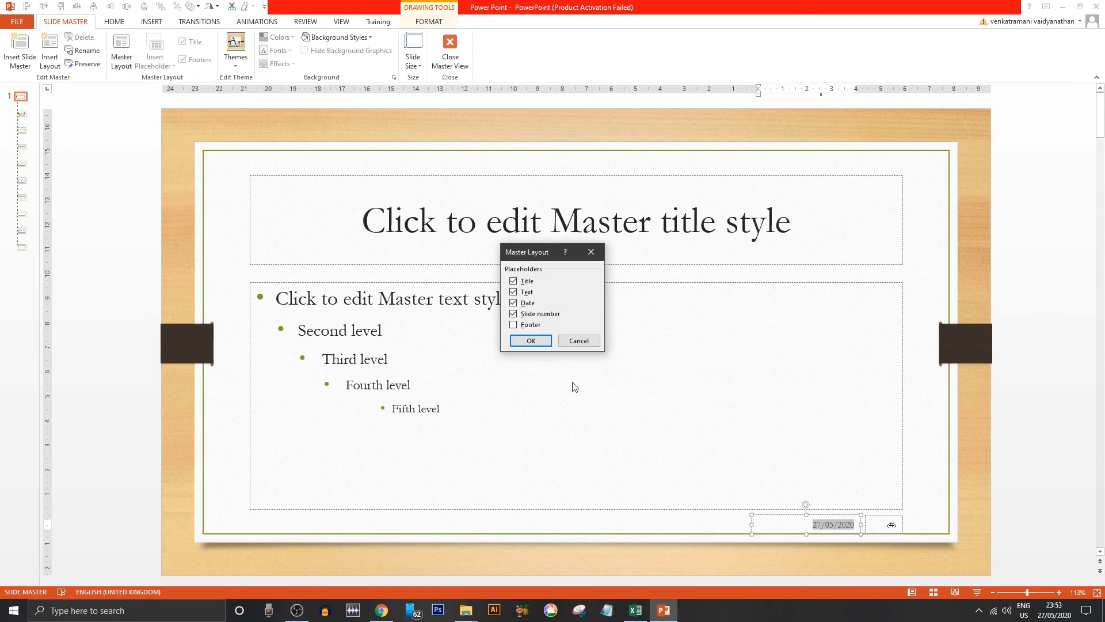
left_click(514, 324)
left_click(531, 340)
left_click(565, 554)
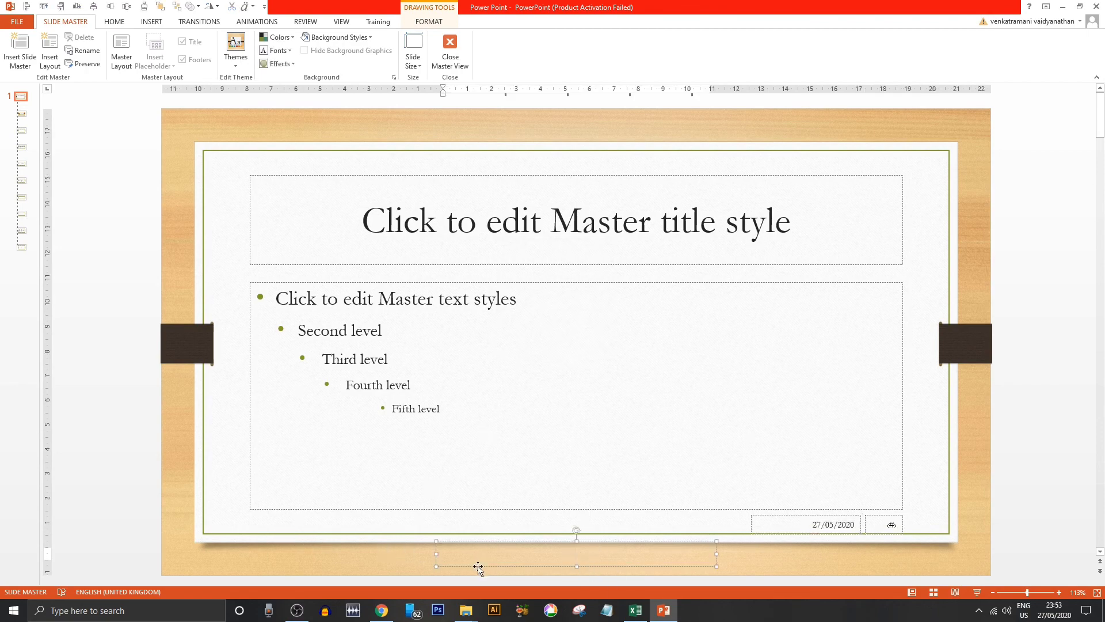
Step: Move the footer placeholder to the slide's bottom-left beside the date, undo, then redo the move
left_click_drag(478, 567, 292, 535)
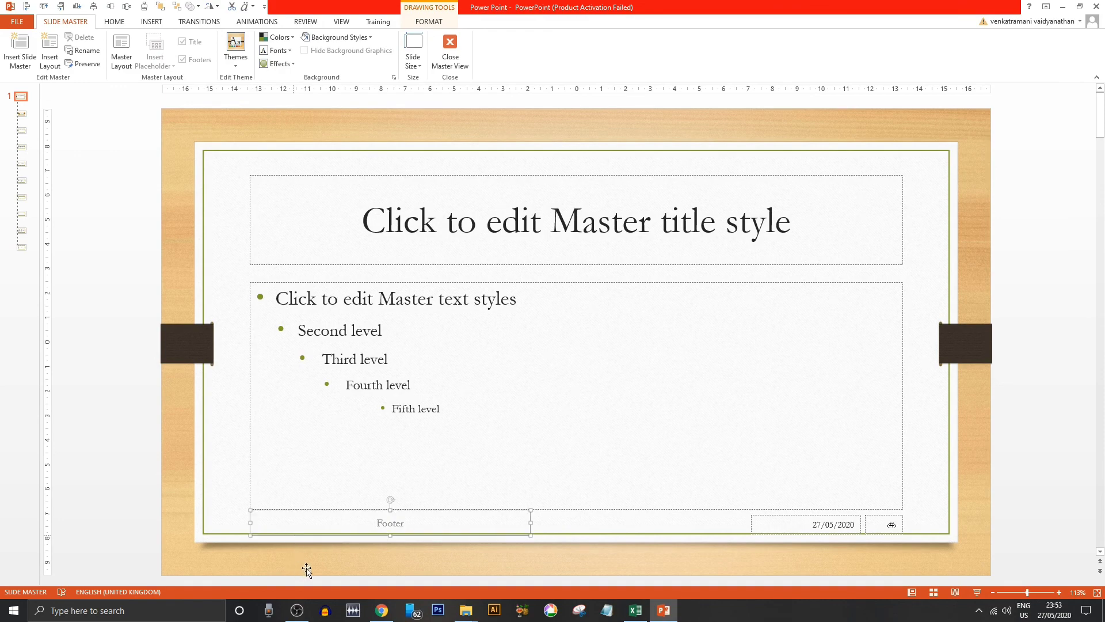
key("ctrl+z")
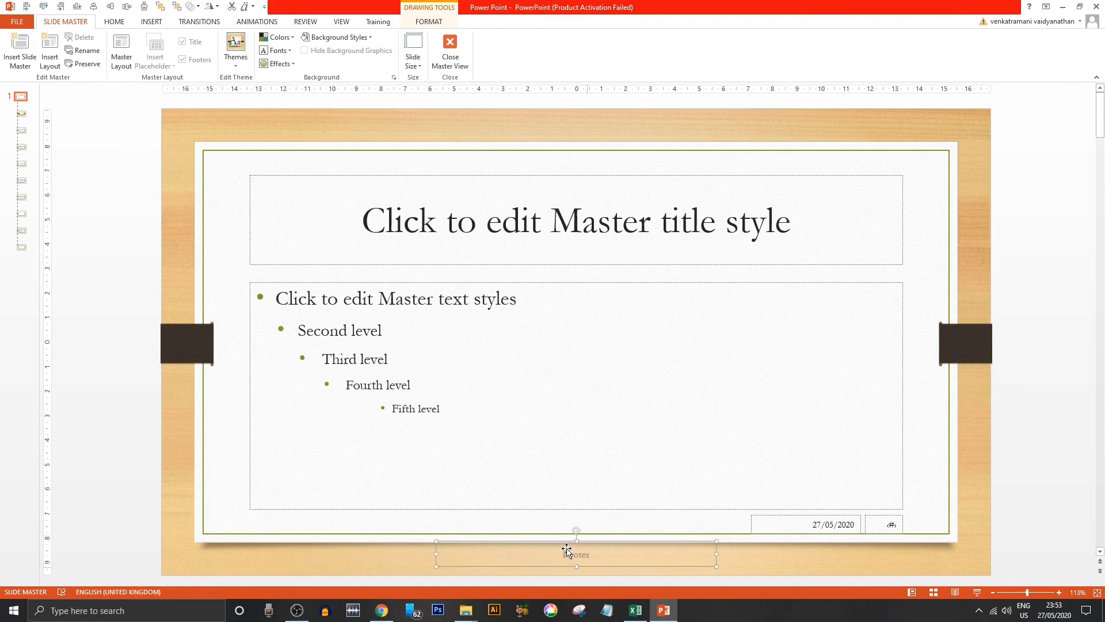
key("ctrl+y")
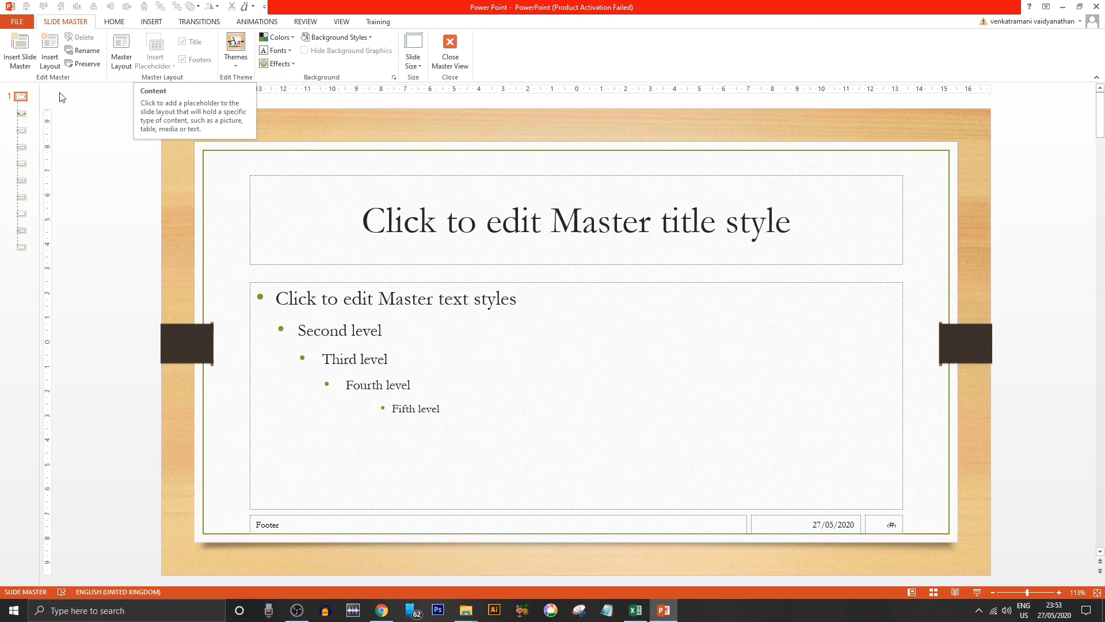
Step: Draw a large green oval at the master's top-left, then view the Cover Slide layout
left_click(19, 106)
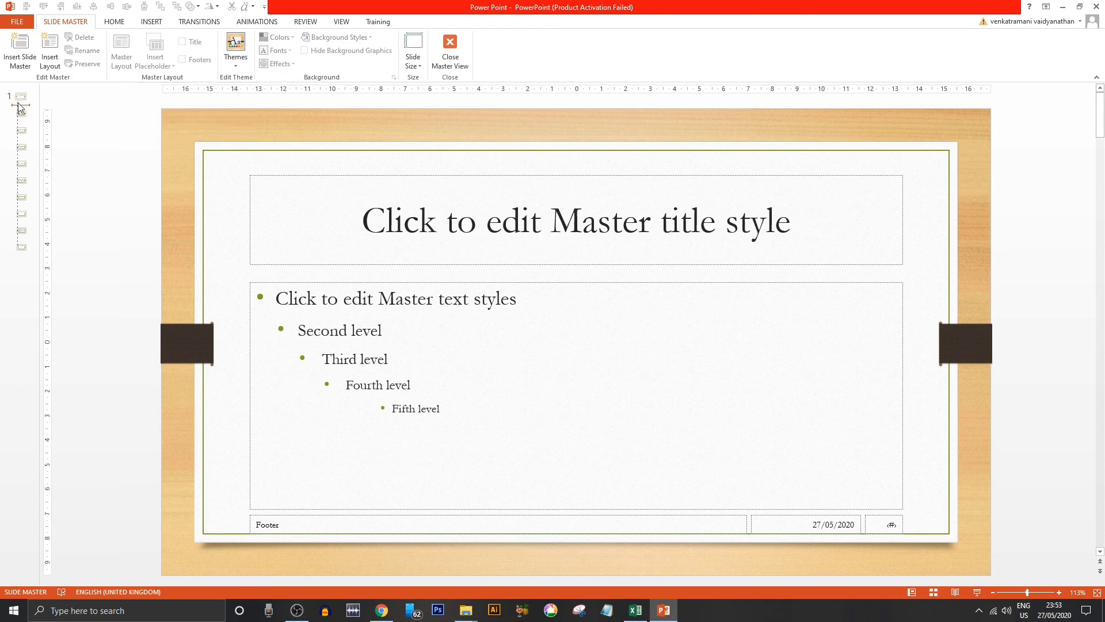
left_click(21, 96)
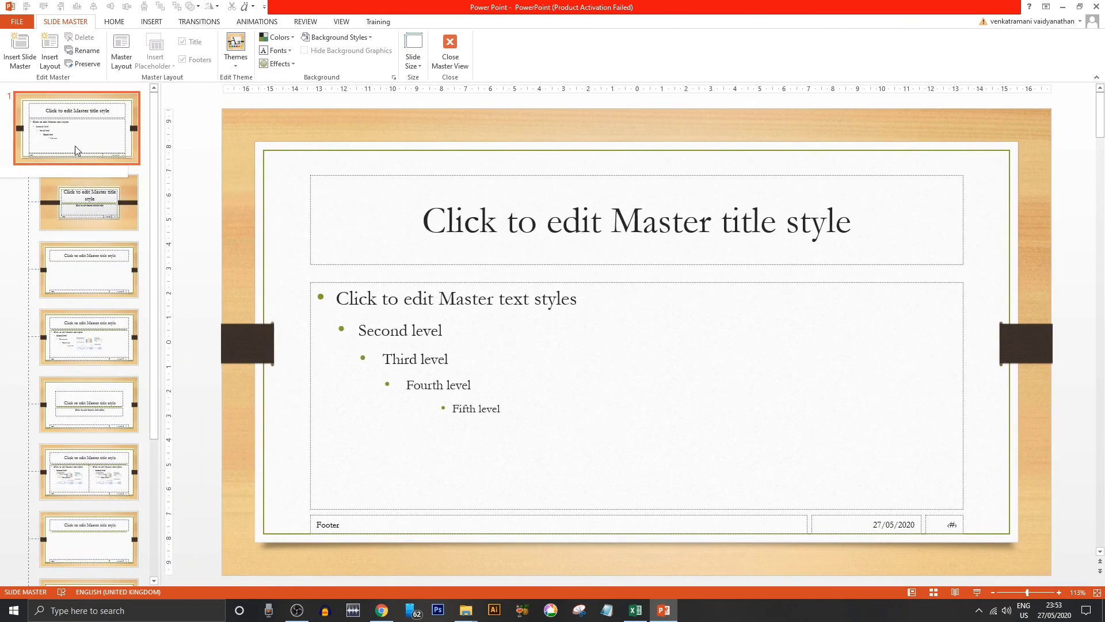
left_click(116, 23)
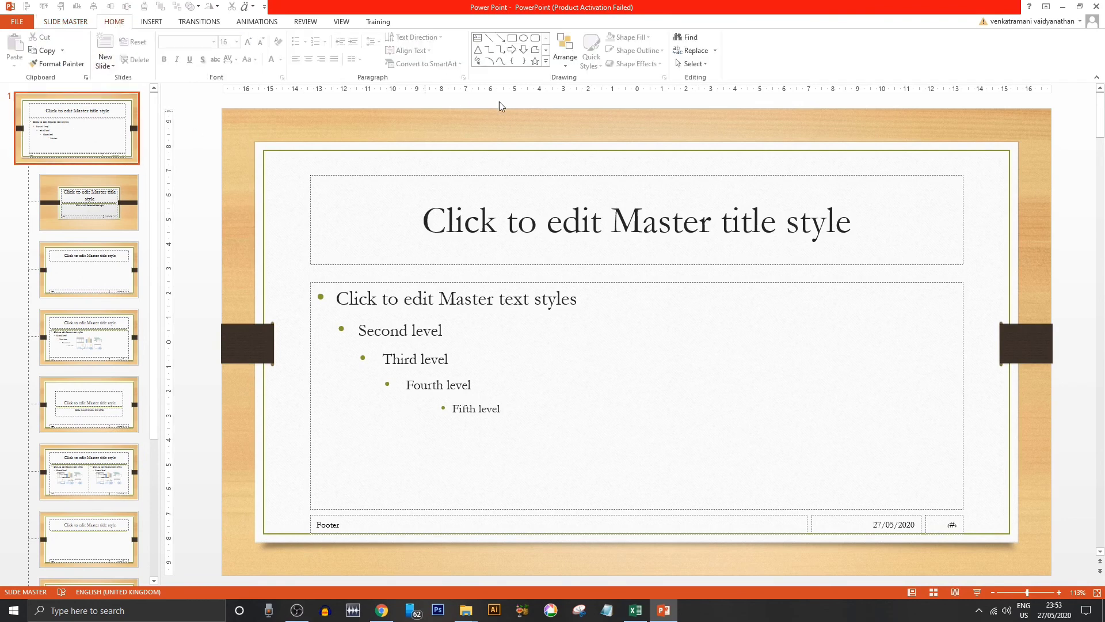
left_click(524, 38)
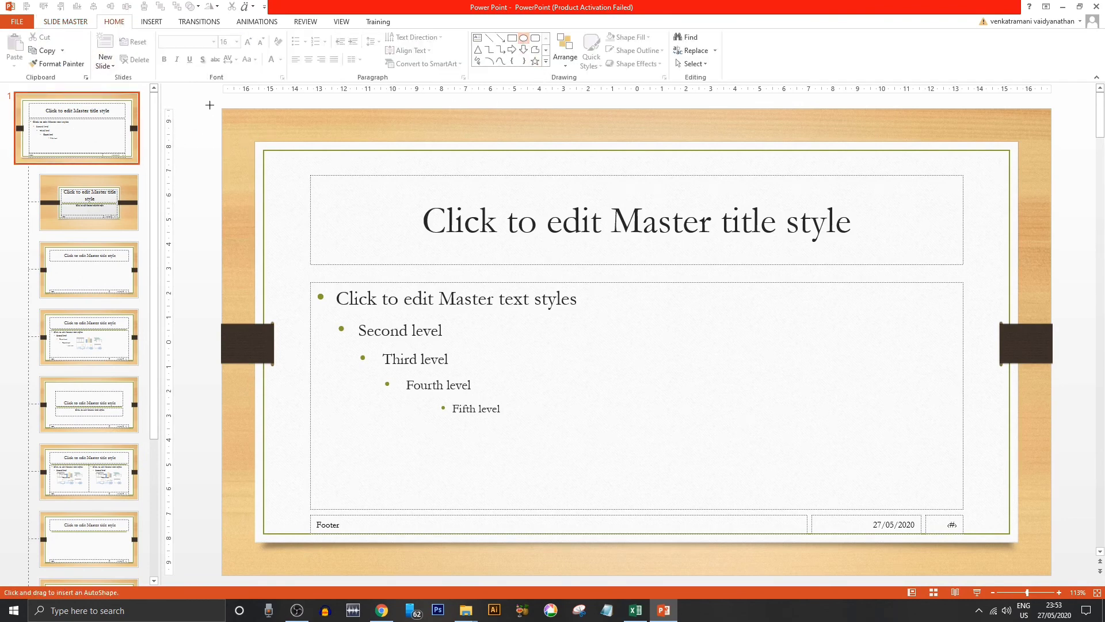
left_click_drag(210, 105, 373, 283)
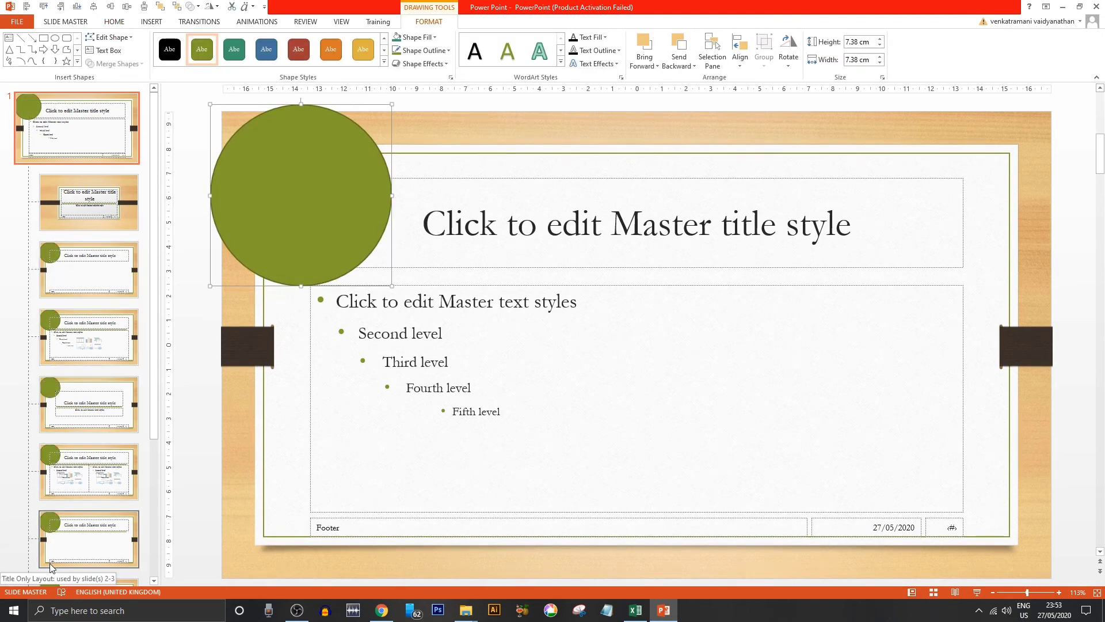
left_click(62, 198)
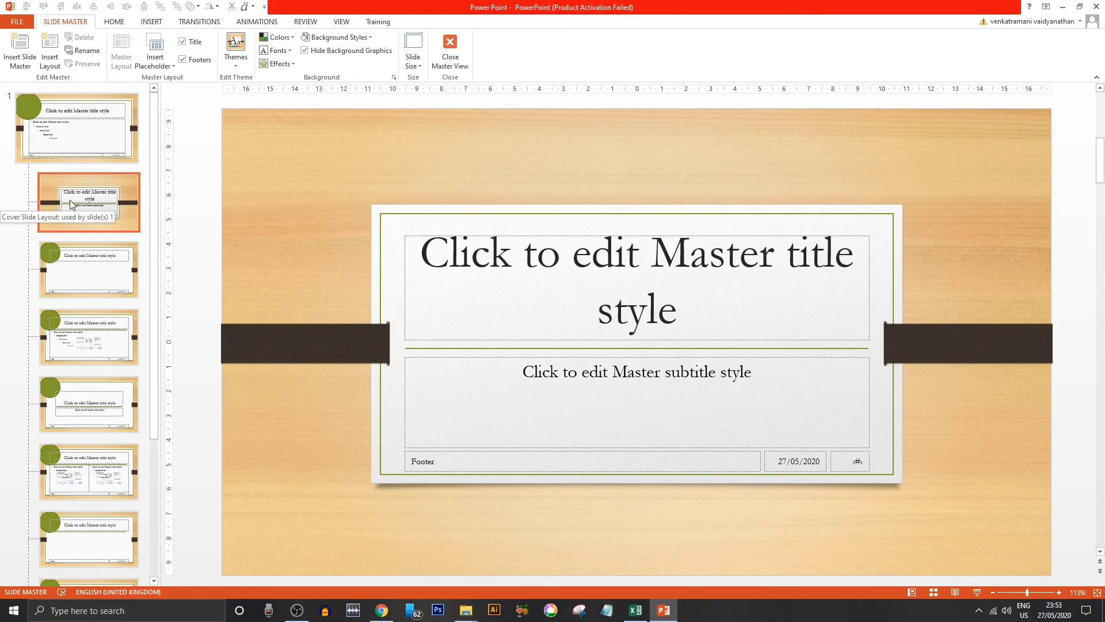
Step: Check the circle on other layouts, including Section Header, then return to the master
left_click(56, 270)
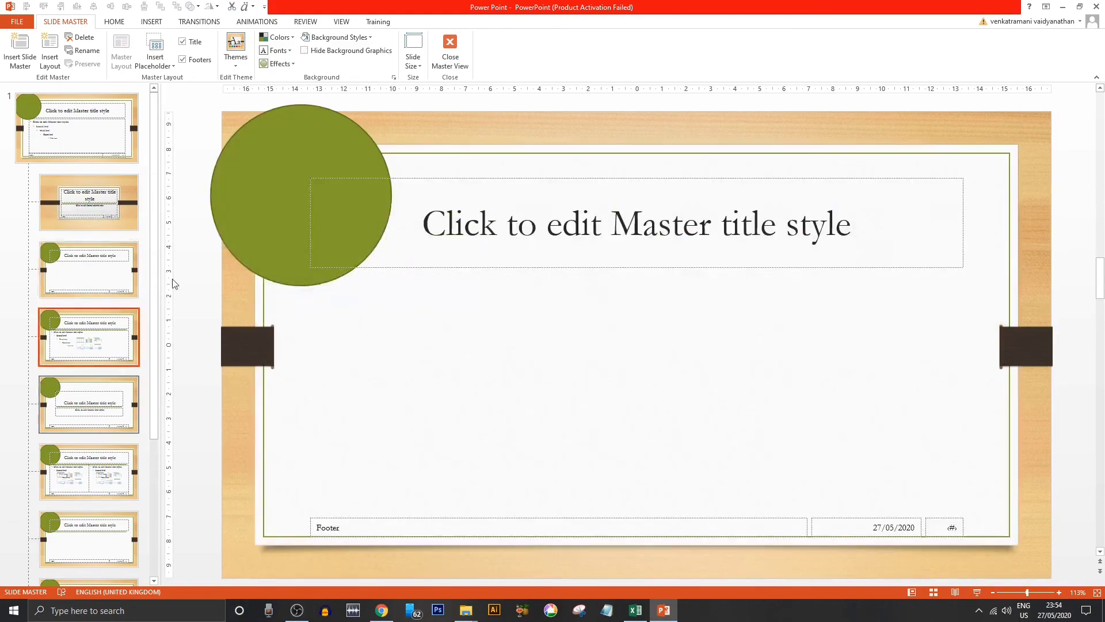
key("Down")
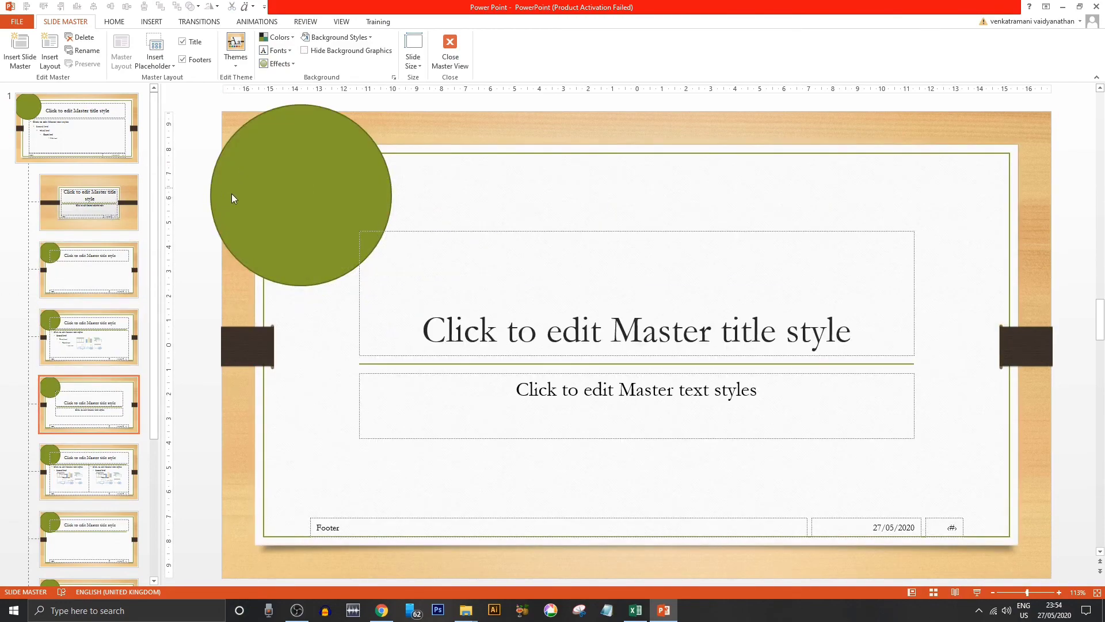
key("Home")
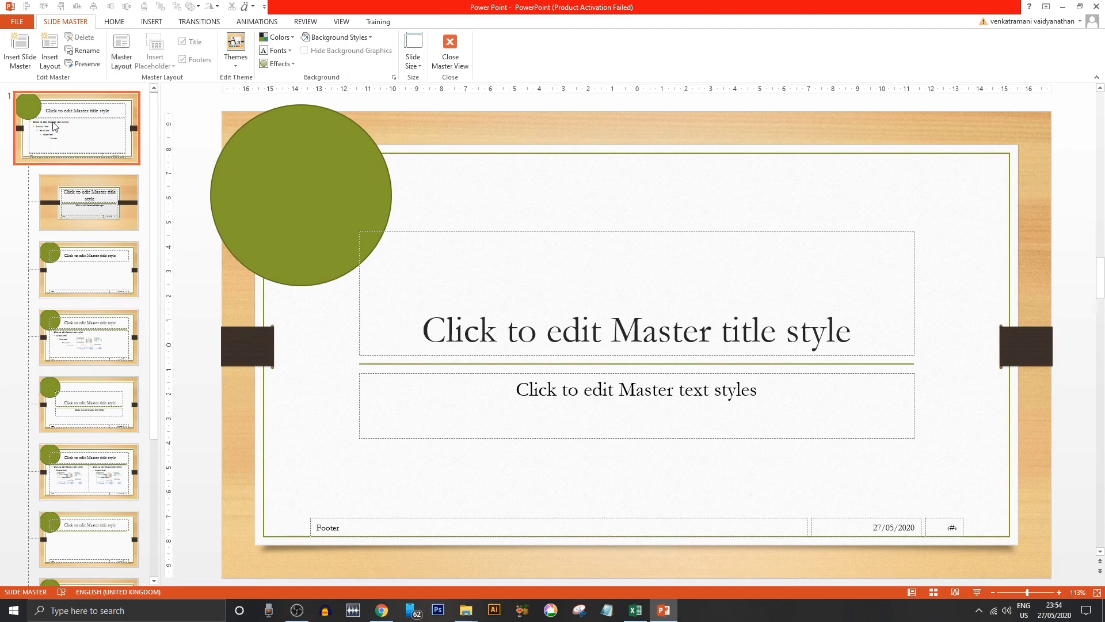
Step: Move the green circle over the title area, then delete it from the master
left_click(232, 187)
left_click_drag(232, 187, 325, 254)
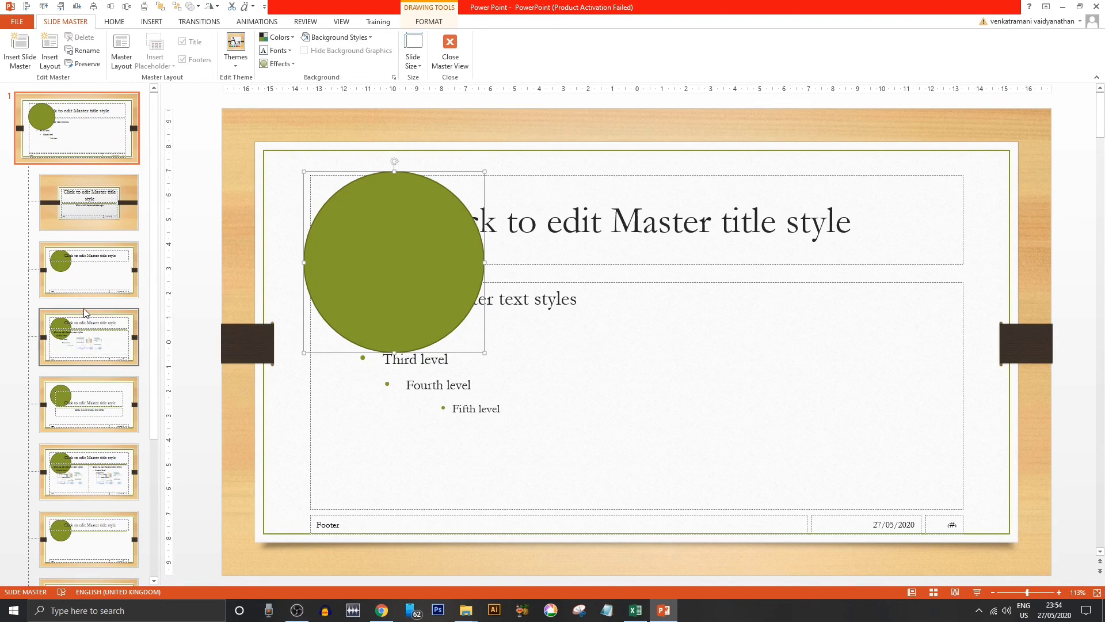
left_click(36, 109)
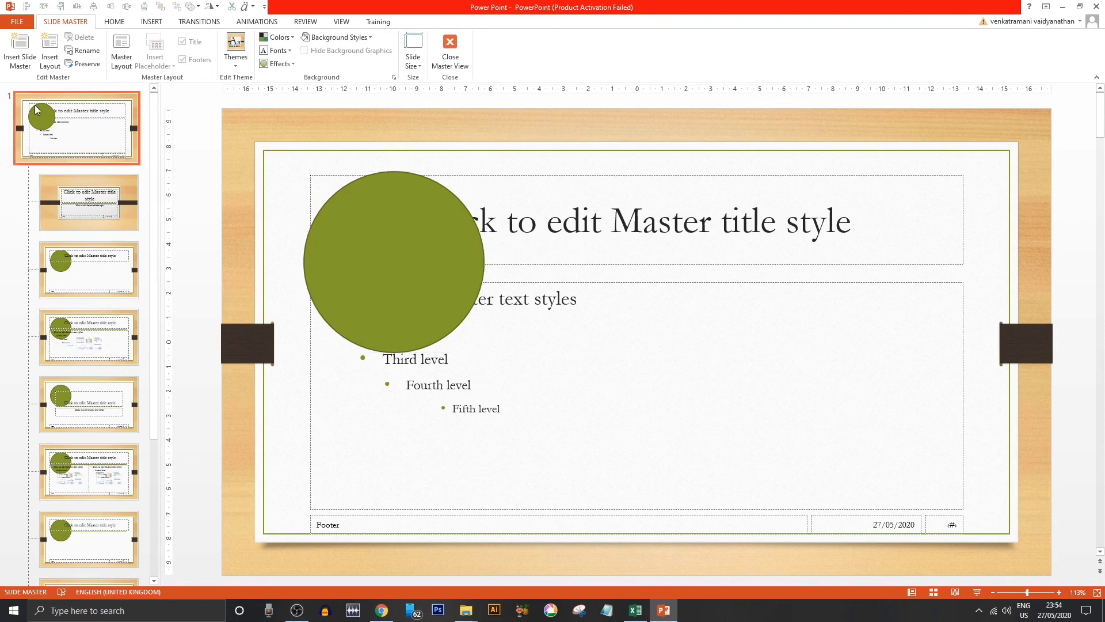
left_click(322, 225)
key("Delete")
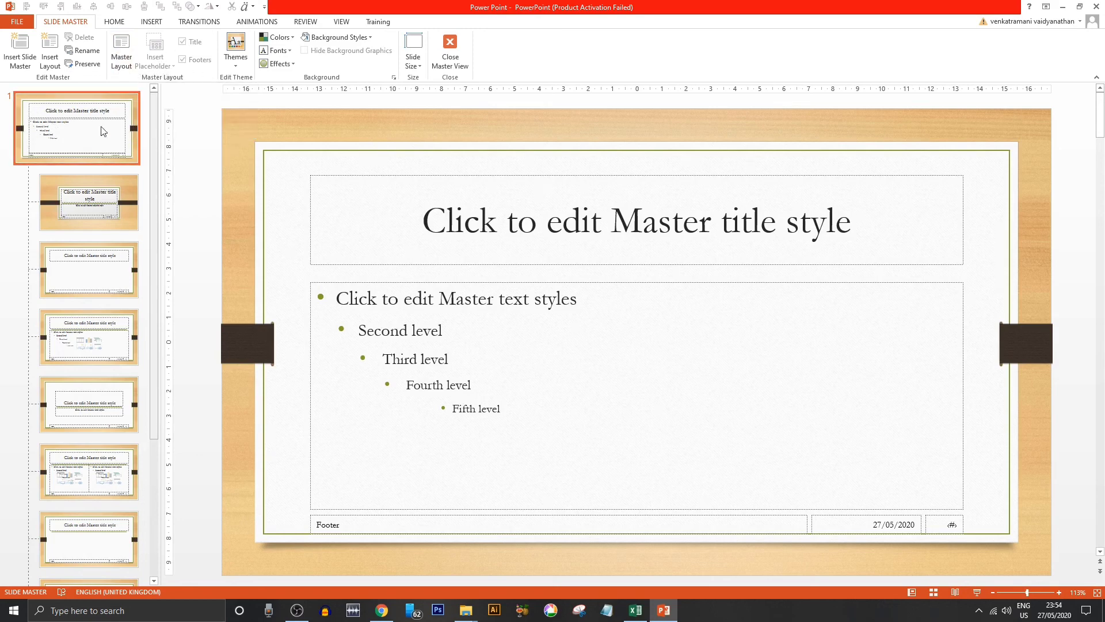
Step: Show the title-only layout and open the Insert Placeholder list of placeholder types
left_click(83, 274)
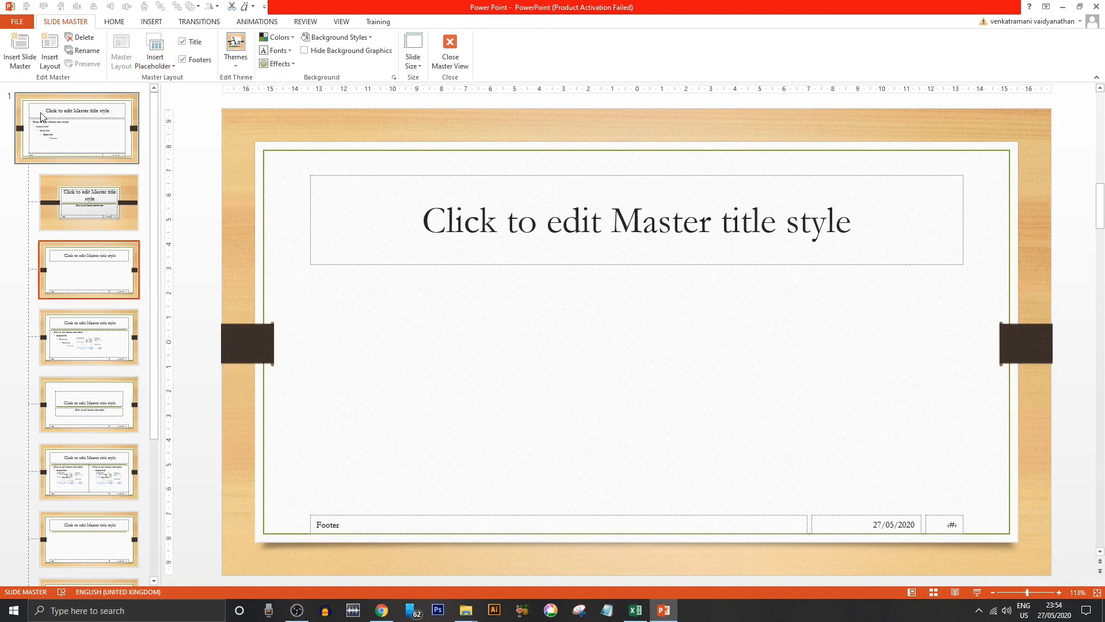
left_click(76, 137)
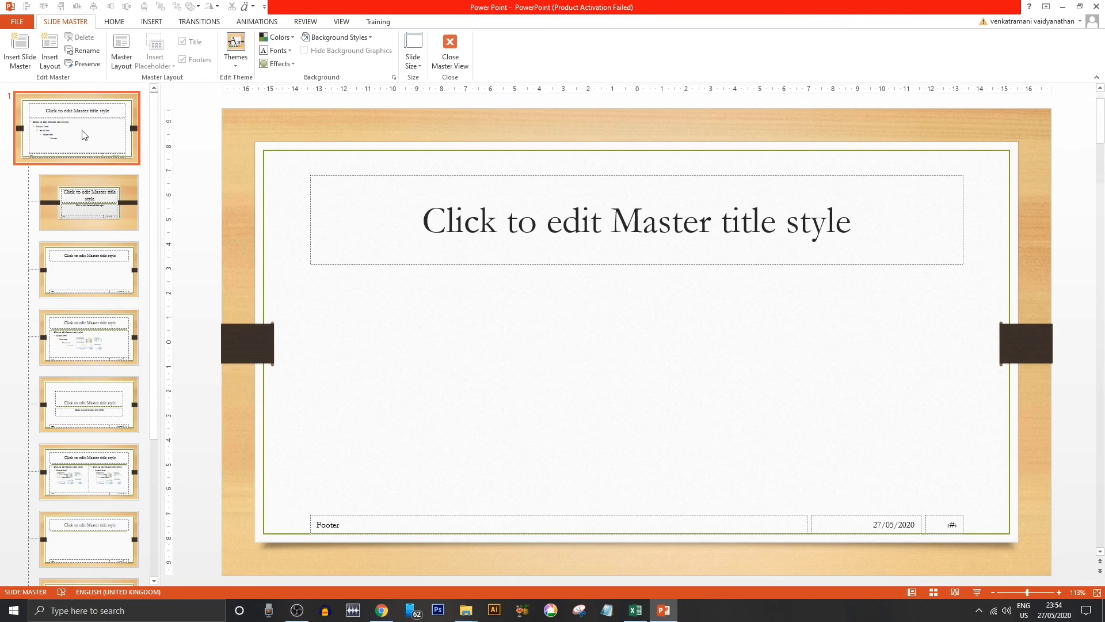
left_click(83, 275)
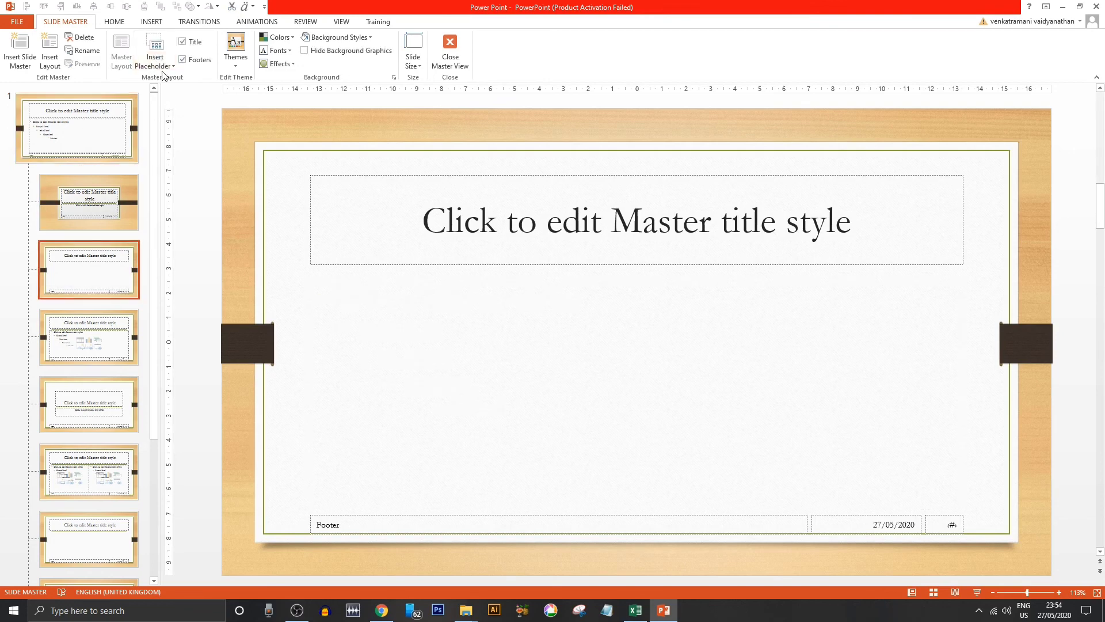
left_click(156, 61)
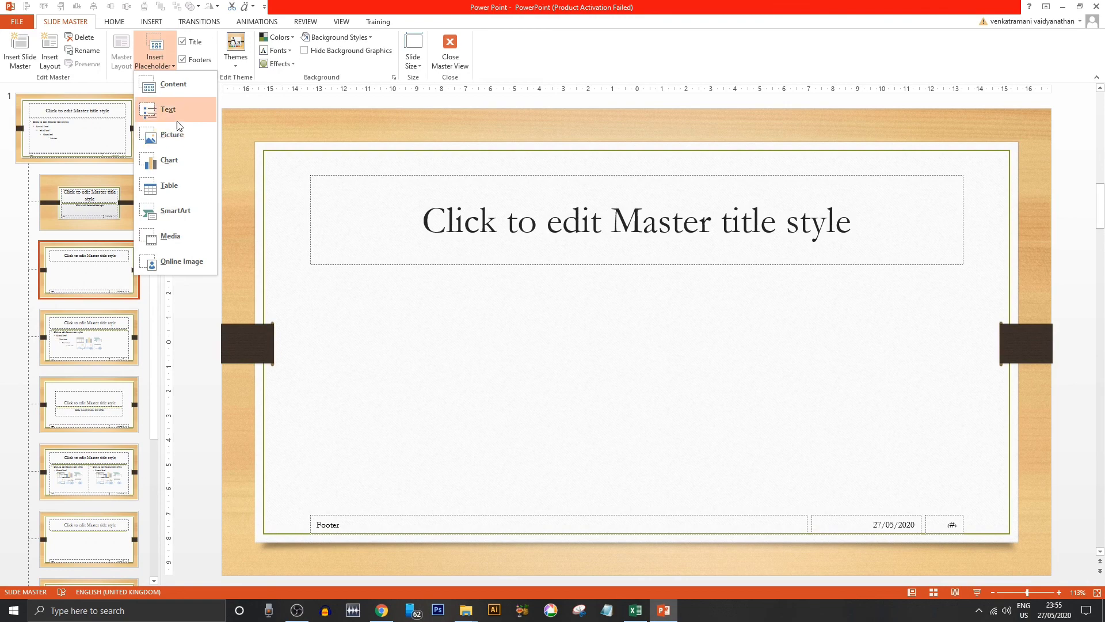
left_click(163, 87)
left_click_drag(310, 278, 558, 509)
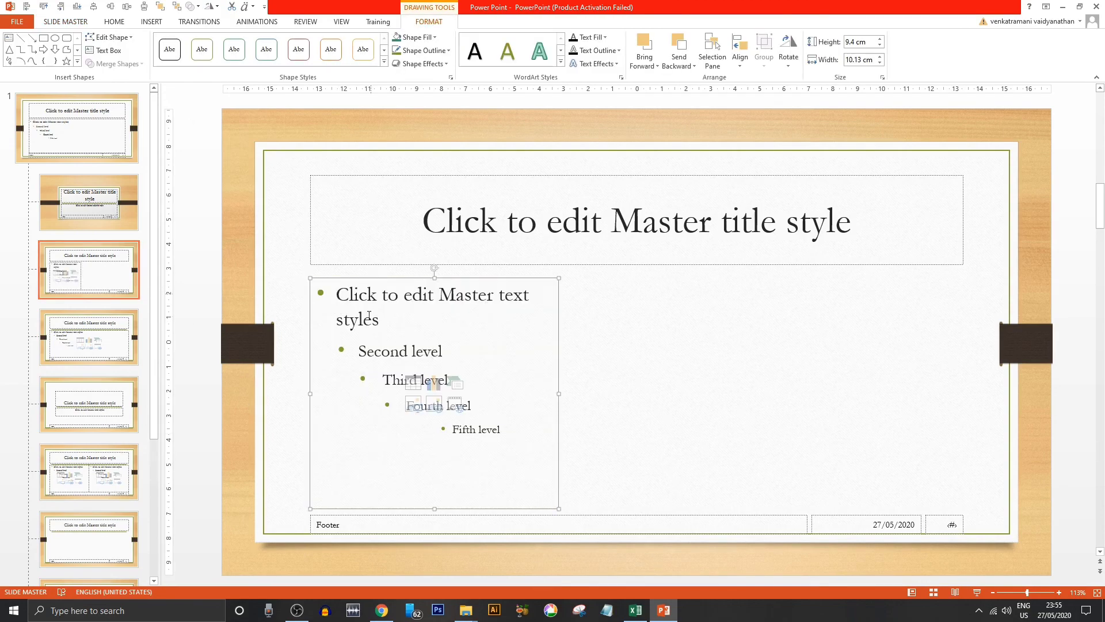
left_click_drag(337, 295, 416, 378)
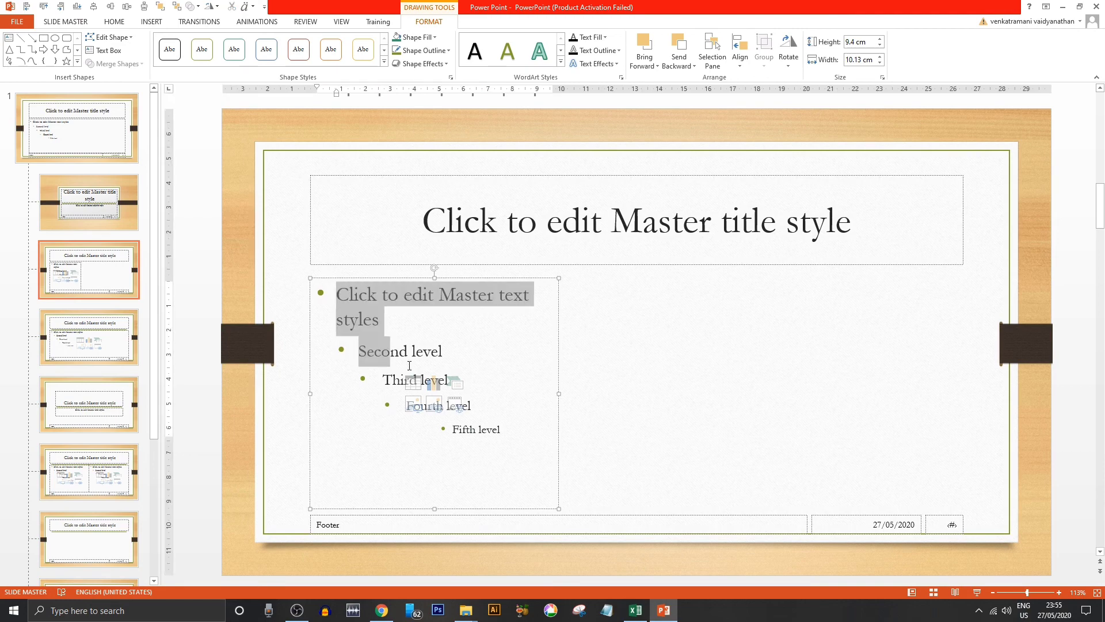
left_click(415, 378)
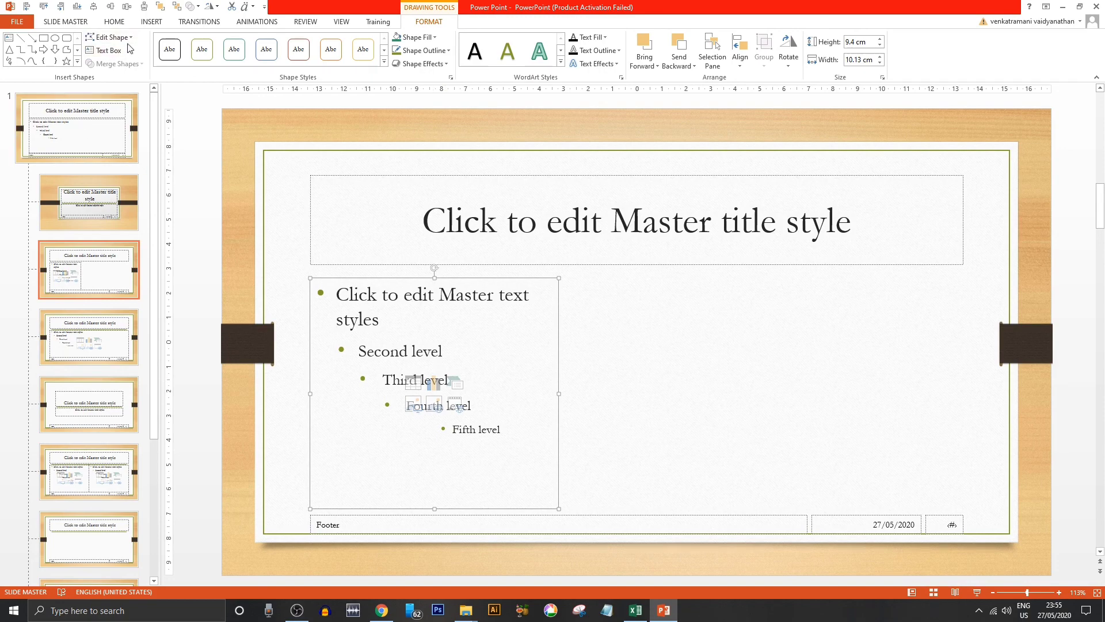
left_click(72, 23)
left_click(158, 67)
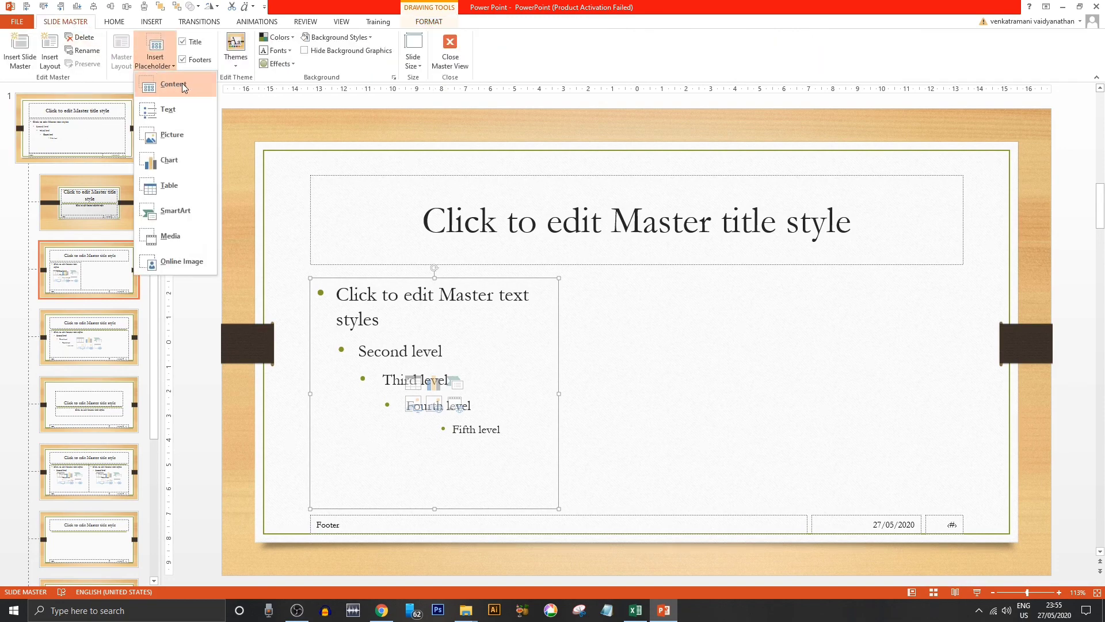
left_click(364, 279)
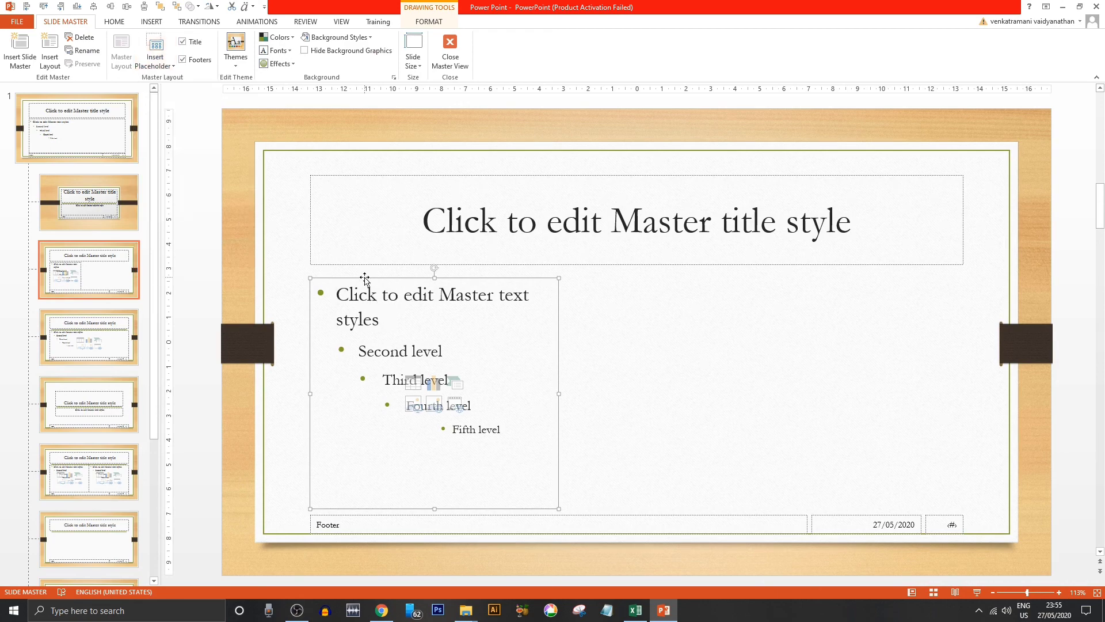
key("Delete")
left_click(172, 64)
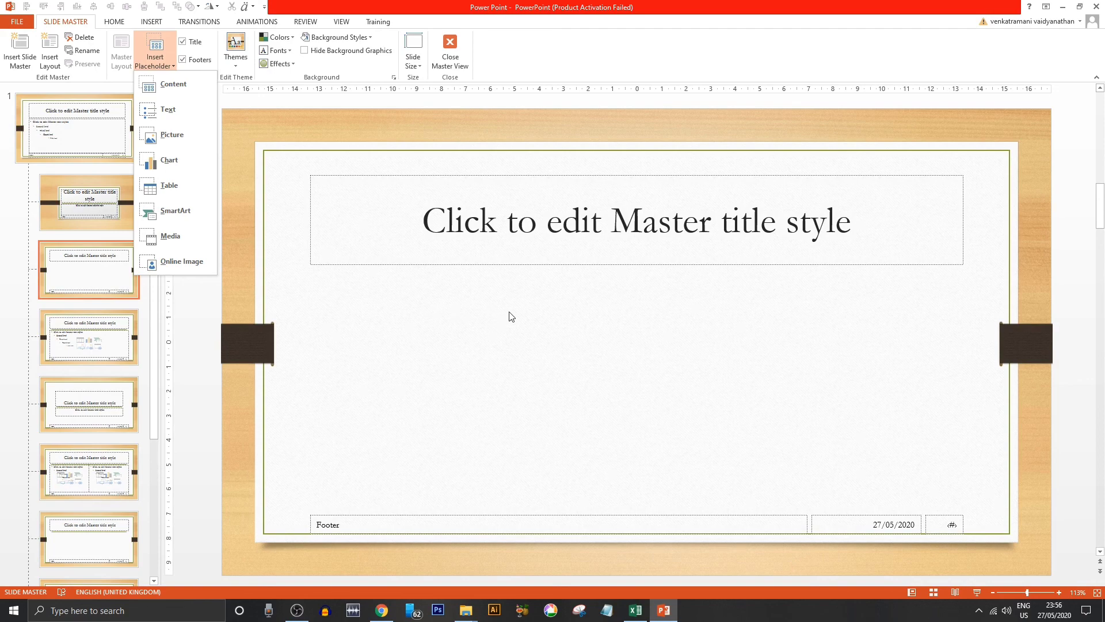
left_click(168, 109)
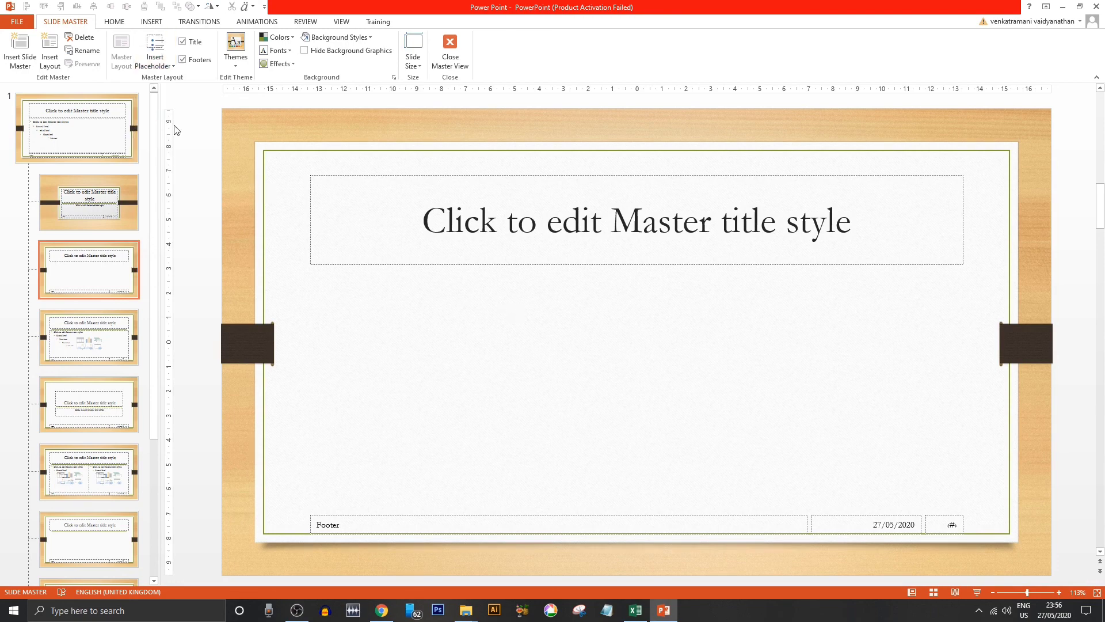
left_click_drag(312, 282, 505, 515)
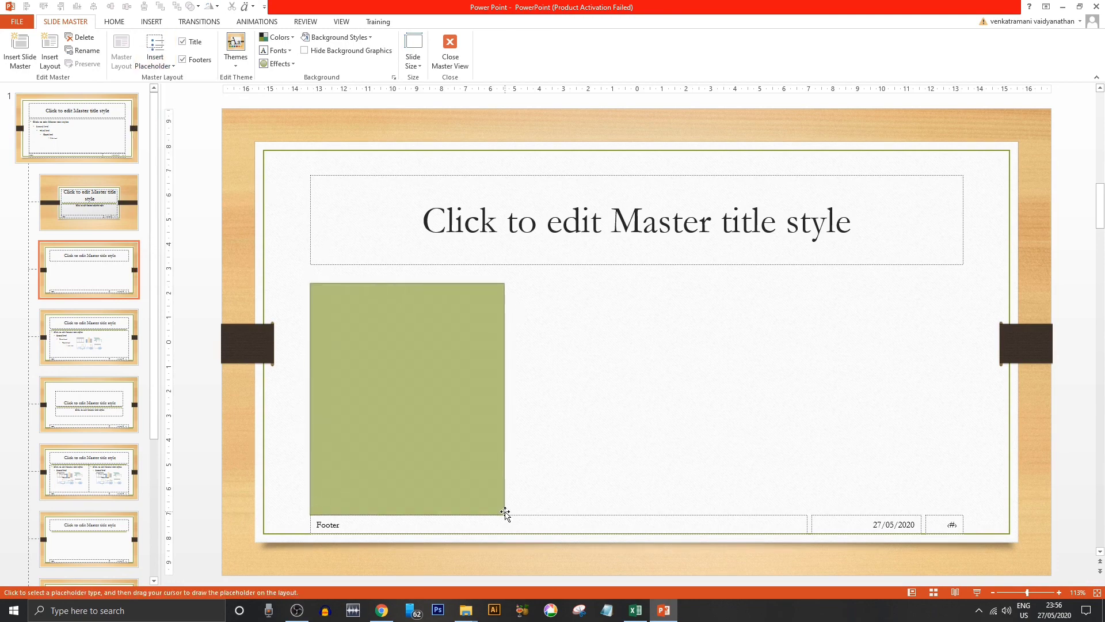
mouse_move(346, 308)
left_mouse_down()
mouse_move(444, 382)
mouse_move(472, 452)
left_mouse_up()
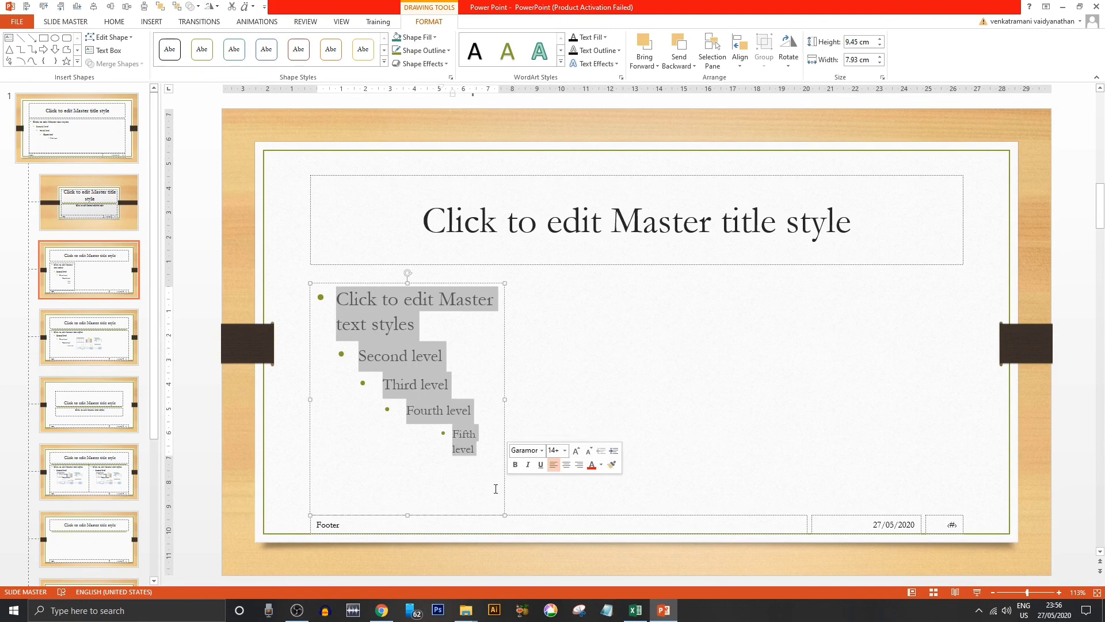
left_click(383, 418)
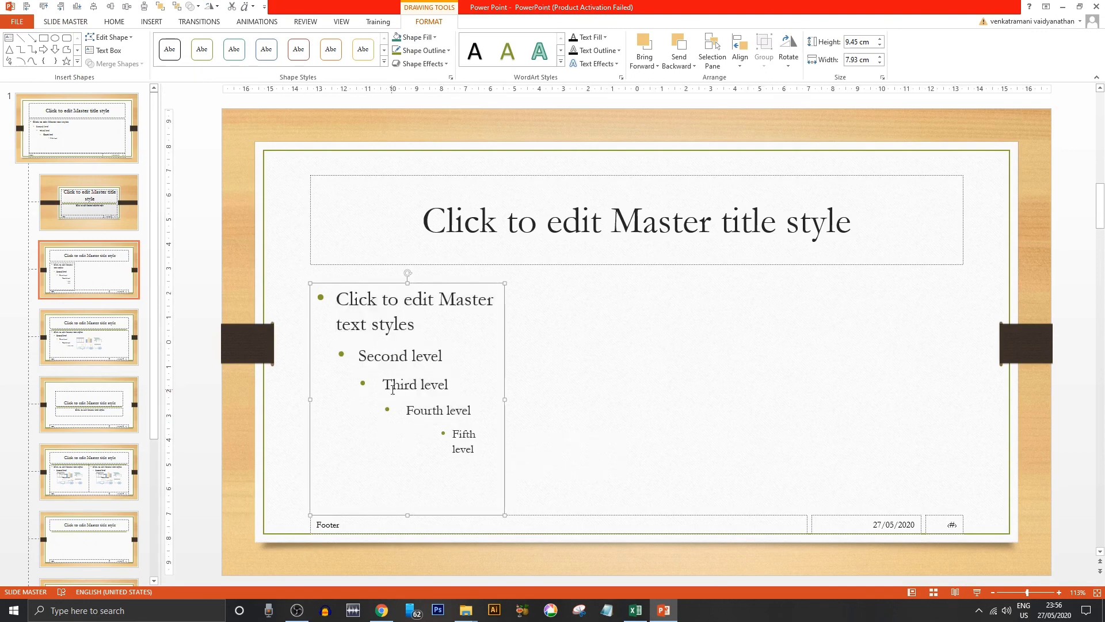
key("Delete")
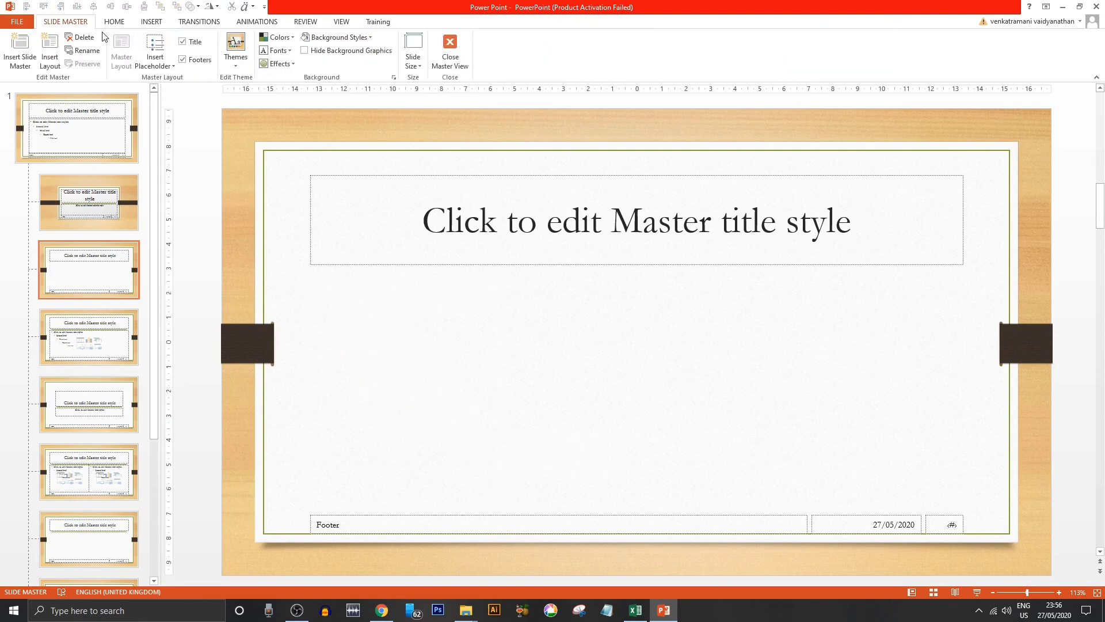
left_click(155, 58)
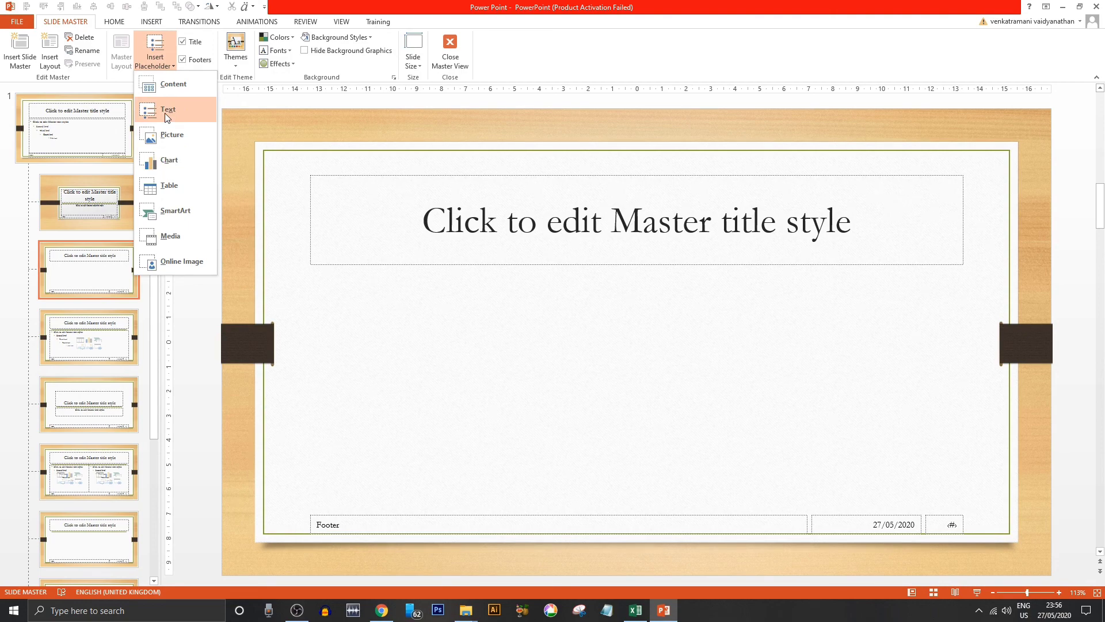
Step: Dismiss the placeholder list without inserting, and select the slide master's title placeholder
left_click(363, 381)
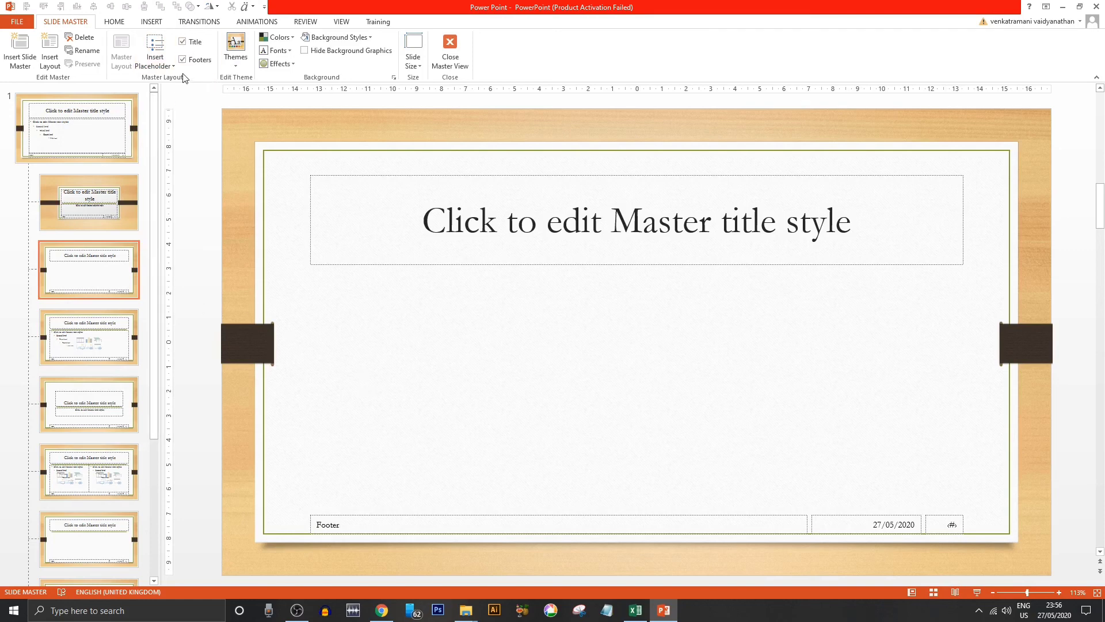
left_click(66, 118)
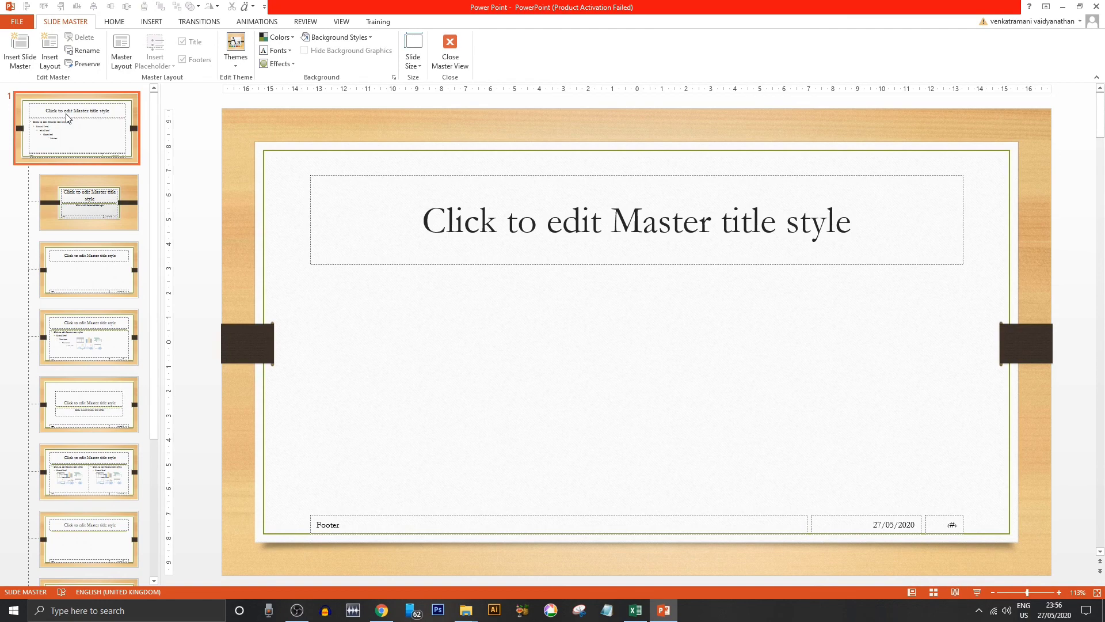
left_click(492, 218)
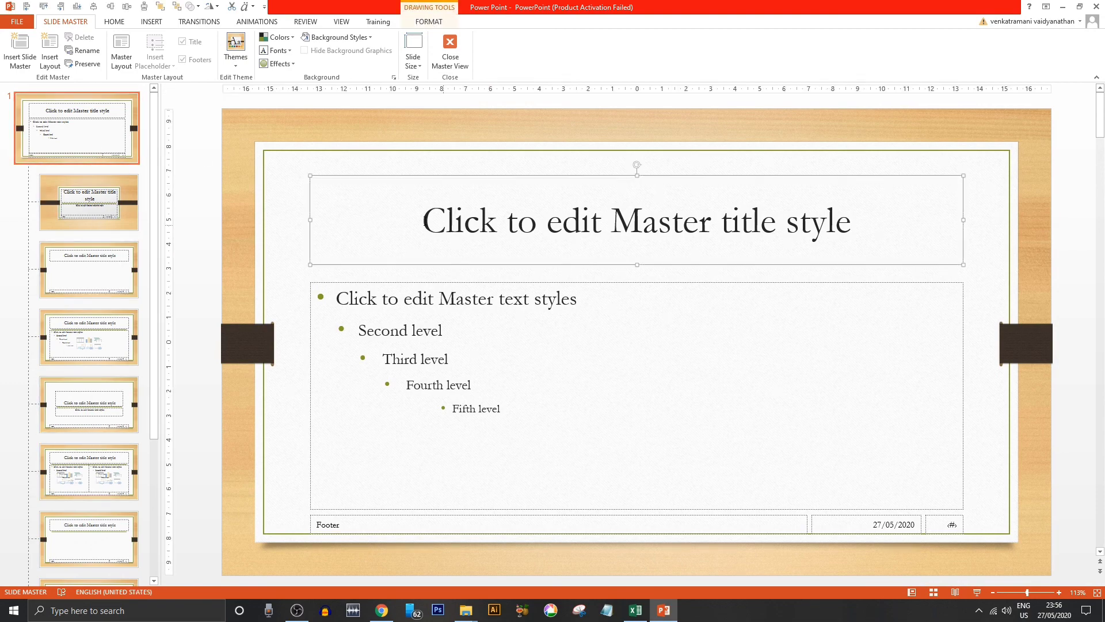
Step: Make the master title text red and check it on the title-only and following layouts
left_click(114, 21)
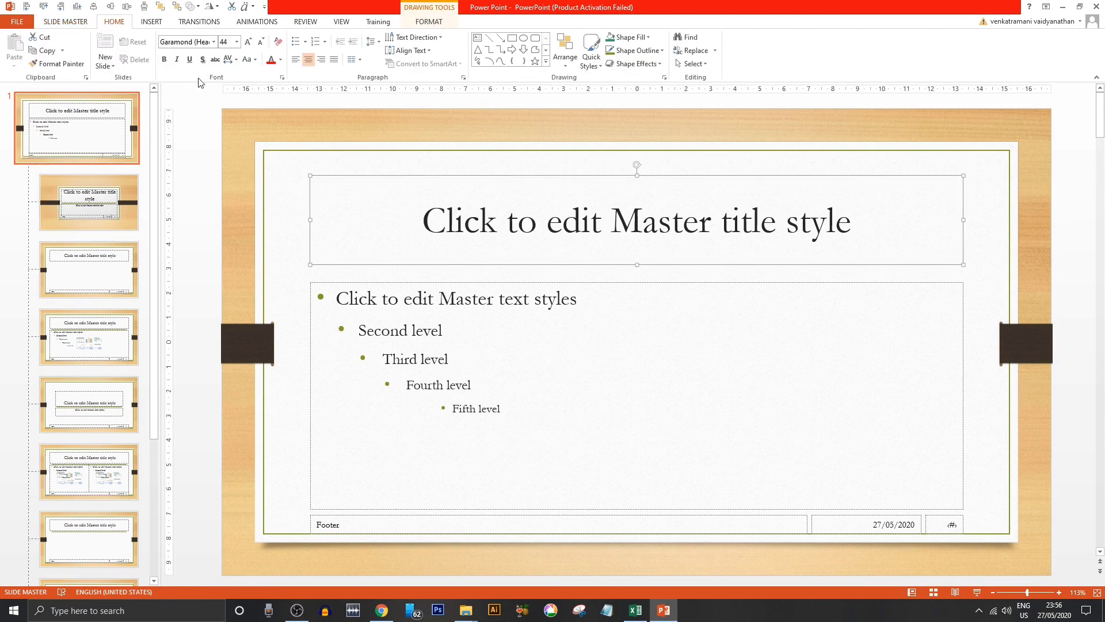
left_click(271, 59)
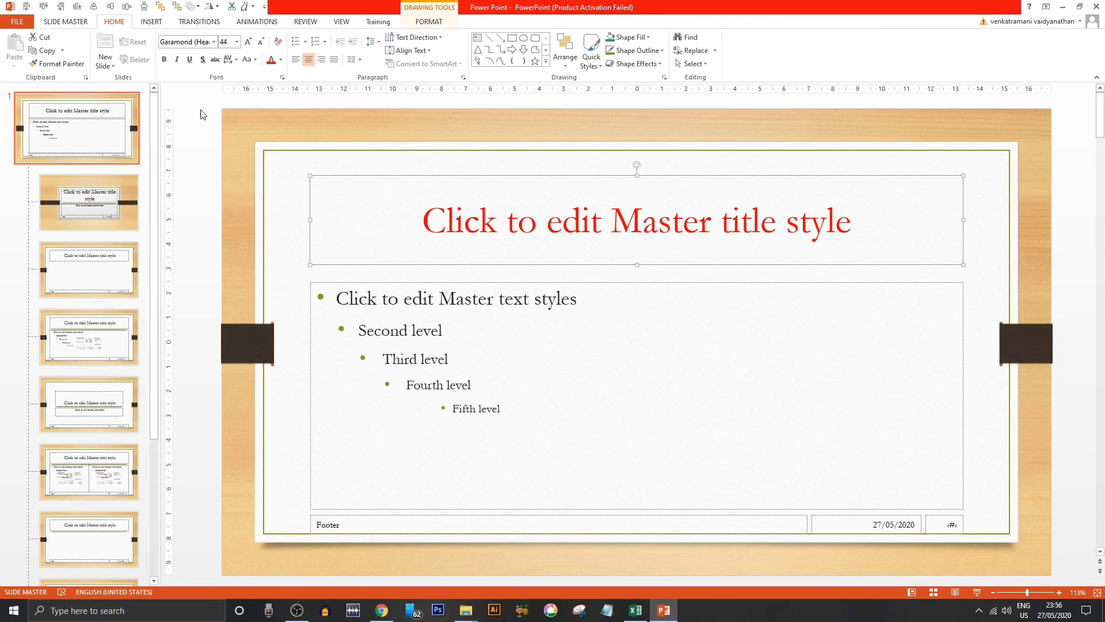
left_click(94, 280)
left_click(109, 349)
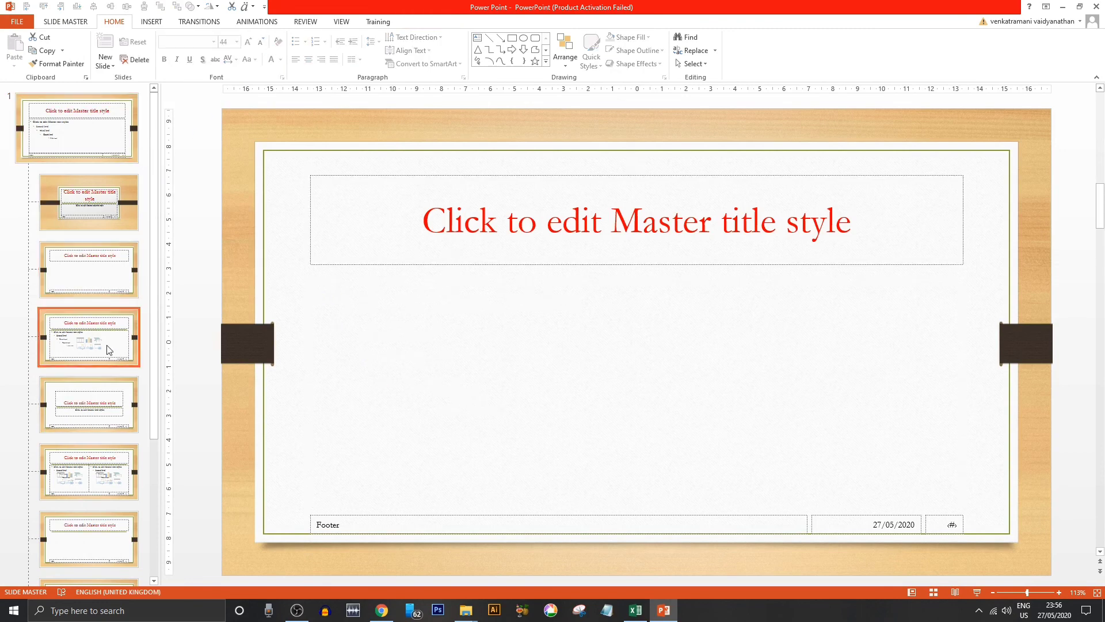
left_click(84, 263)
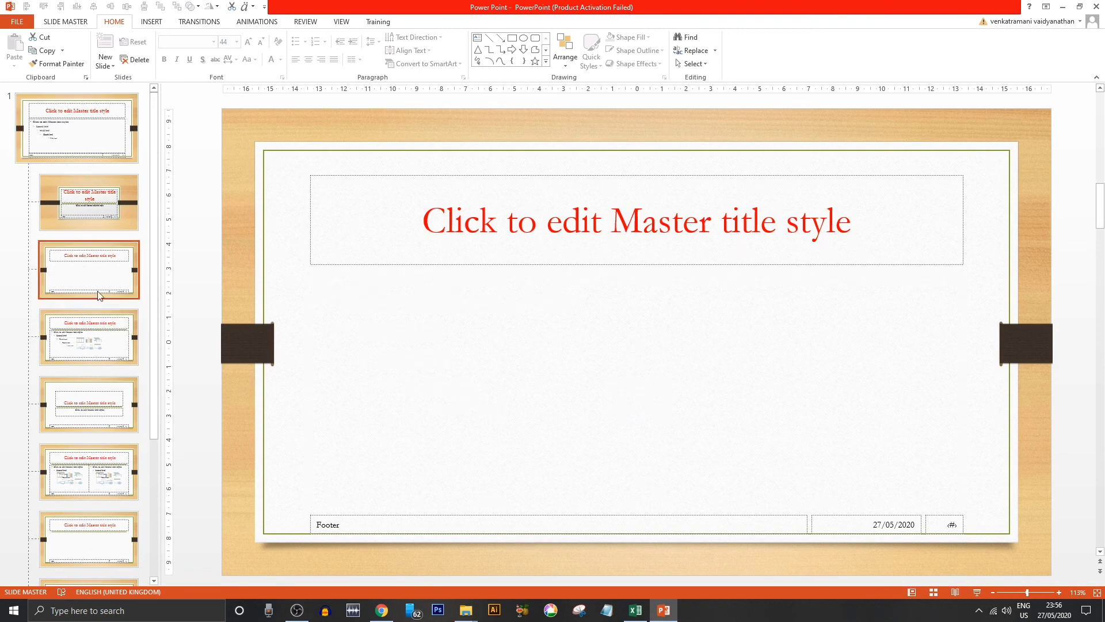
Step: Toggle the title-only layout's Title and Footers off and back on, then open the Themes gallery
left_click(71, 28)
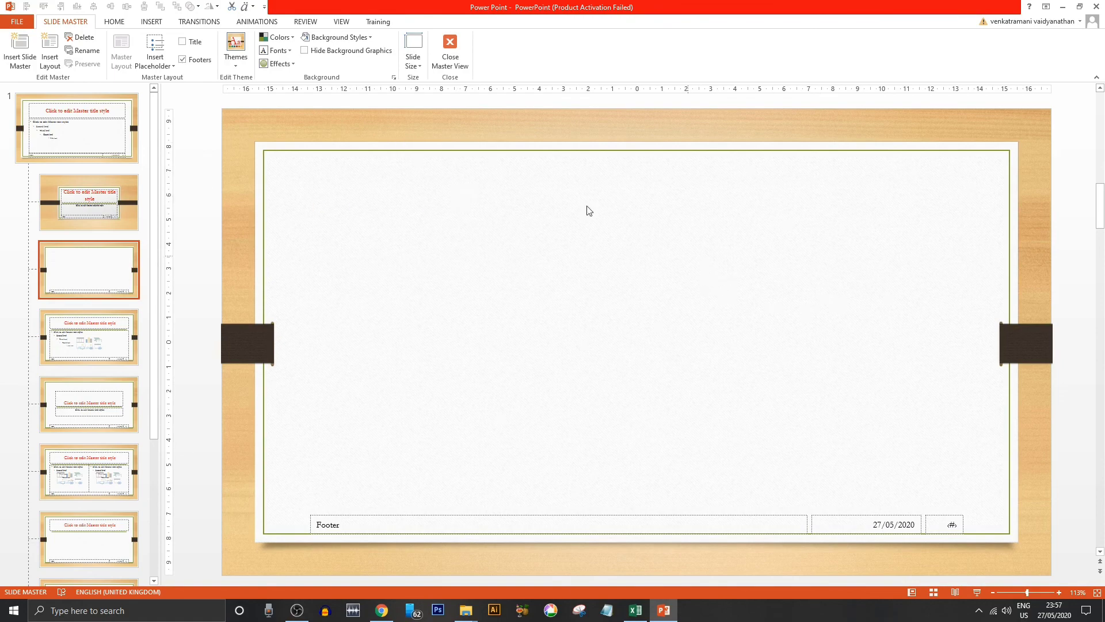
left_click(188, 45)
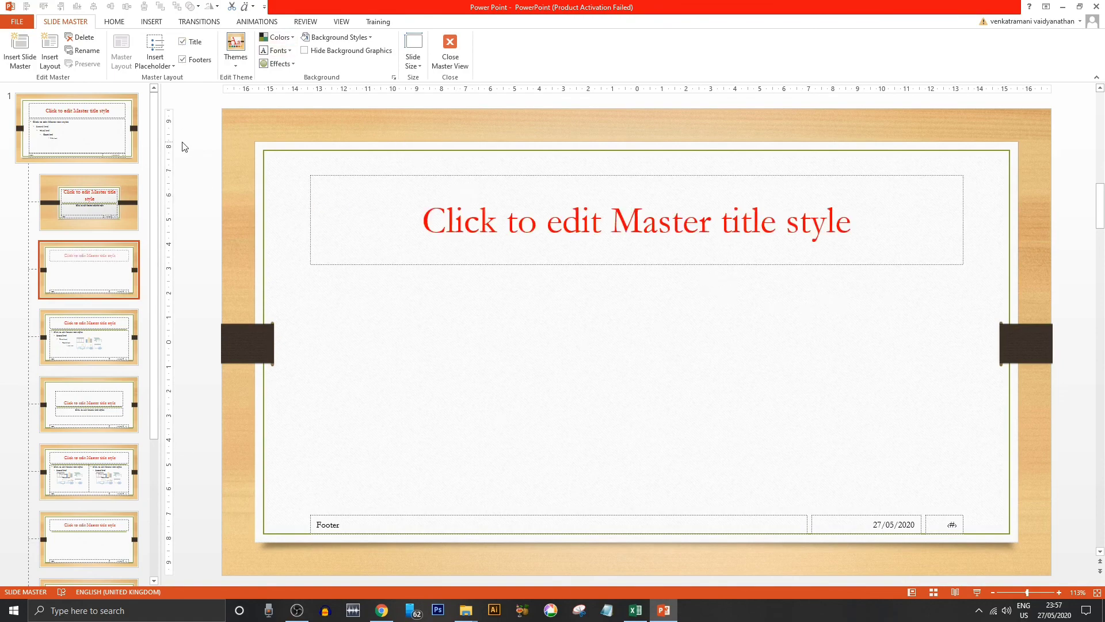
left_click(183, 59)
left_click(236, 69)
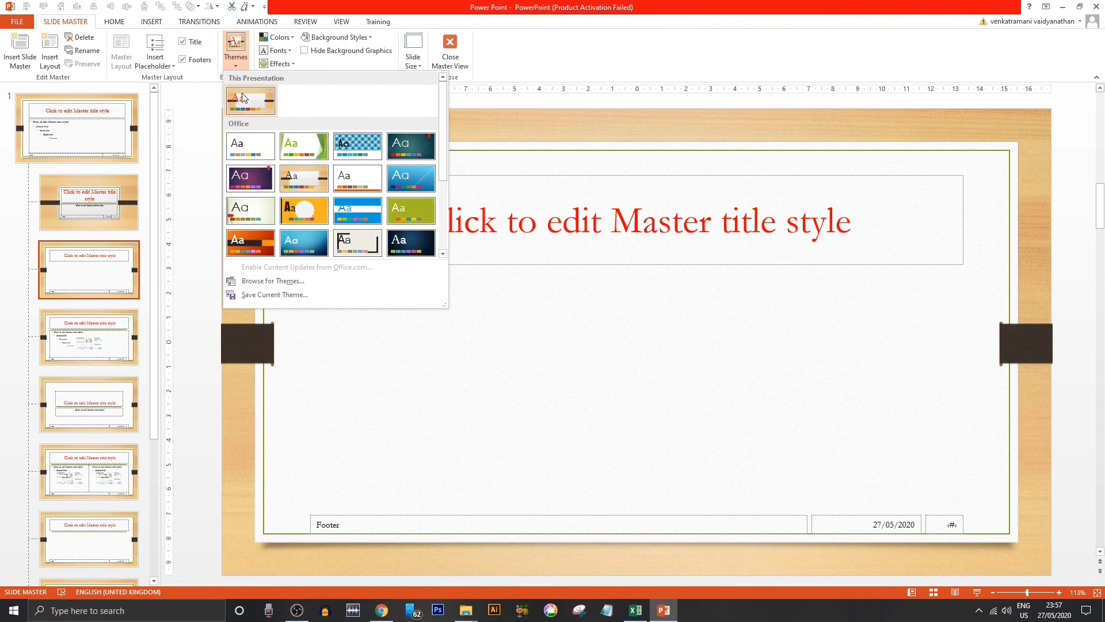
Step: Apply the green Facet theme and narrow the layout thumbnail pane
left_click(315, 153)
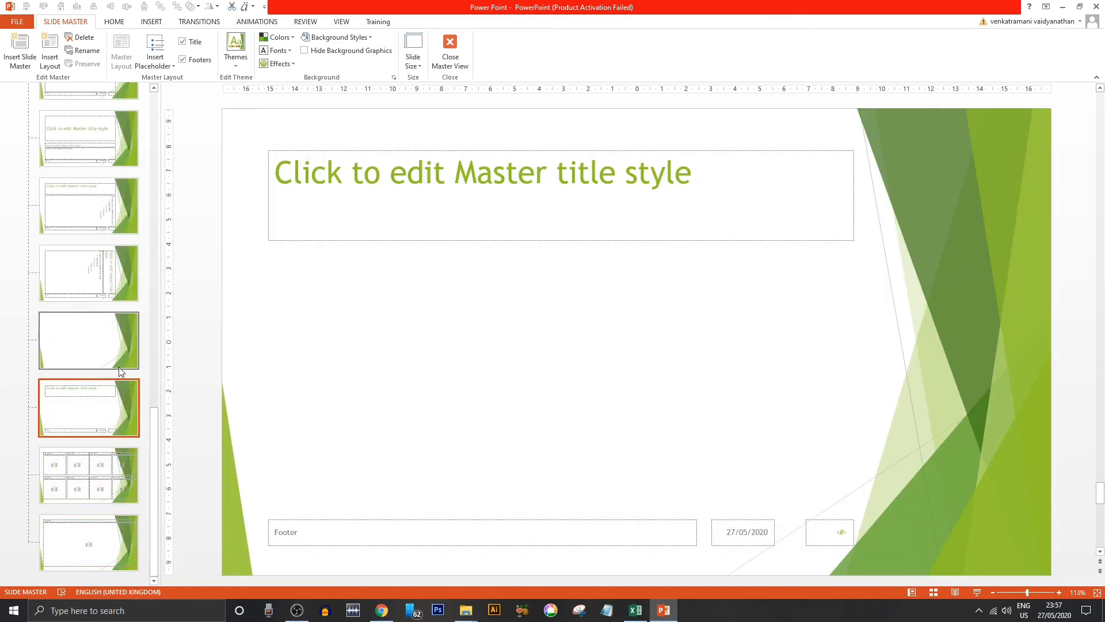
mouse_move(121, 371)
left_mouse_down()
mouse_move(49, 356)
mouse_move(36, 176)
left_mouse_up()
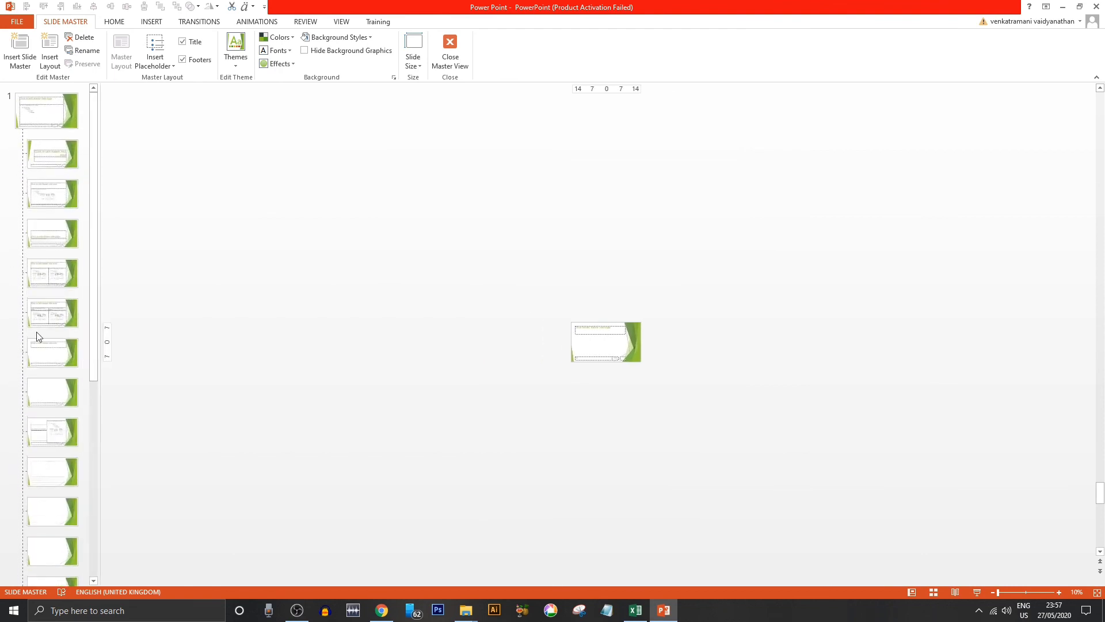
Step: Check slide 1 and its subtitle in Normal view, then return to Slide Master view
left_click(450, 50)
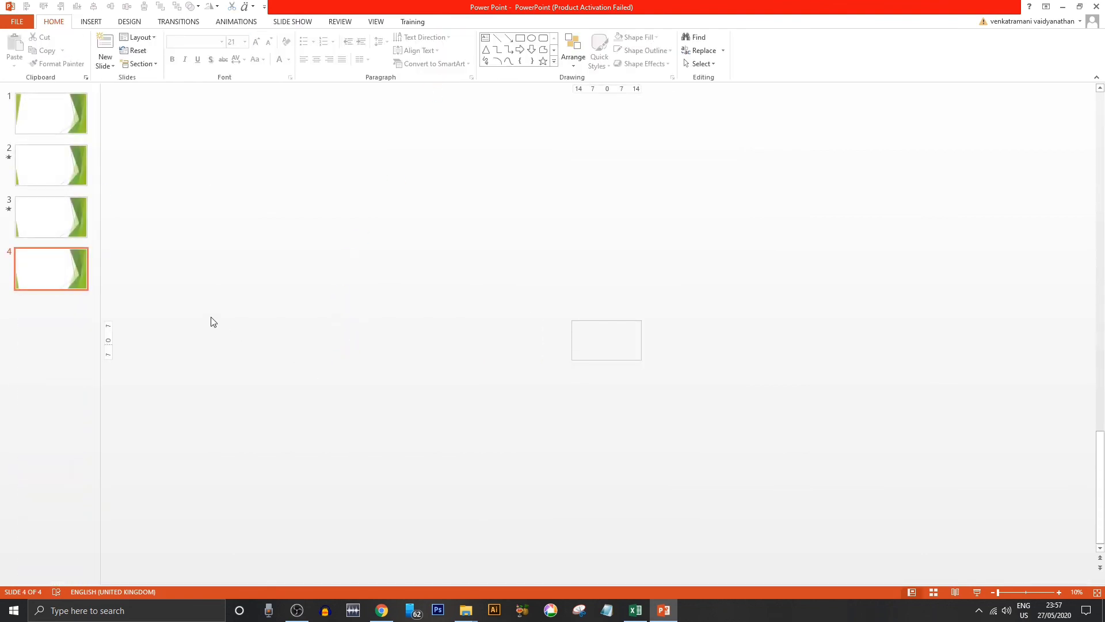
scroll(232, 328, "up", 3)
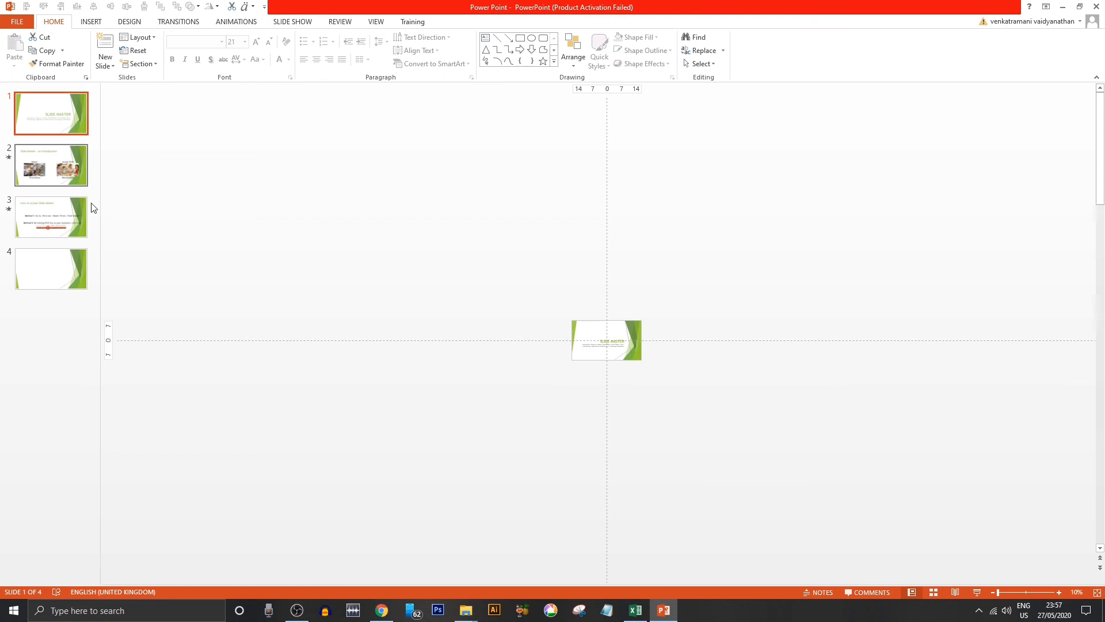
left_click(604, 347)
scroll(604, 348, "up", 5)
left_click(912, 402)
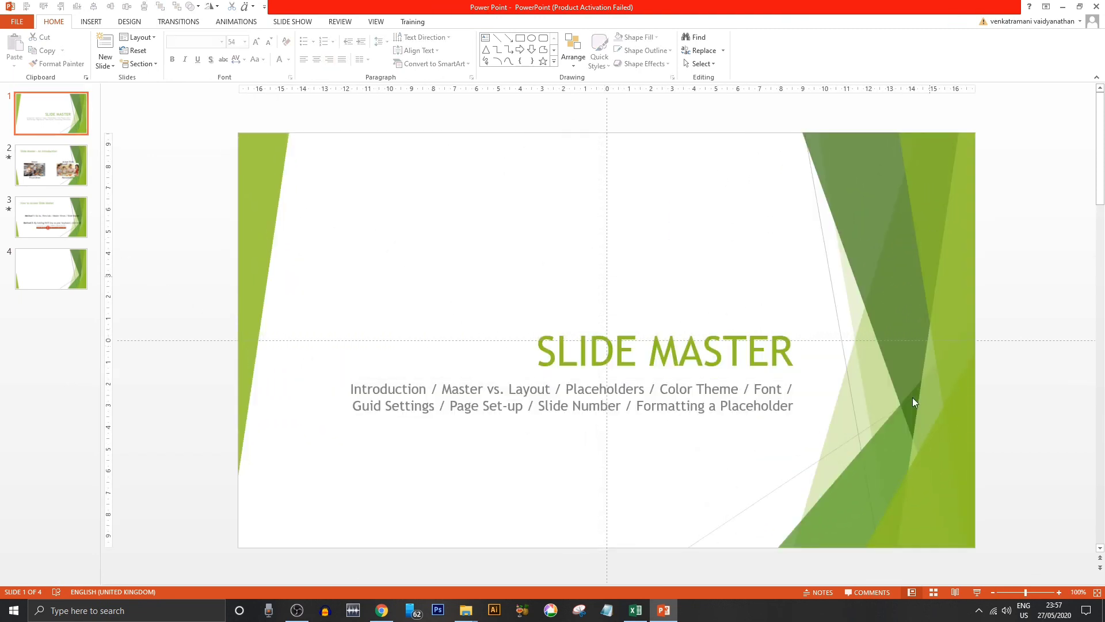
left_click(450, 405)
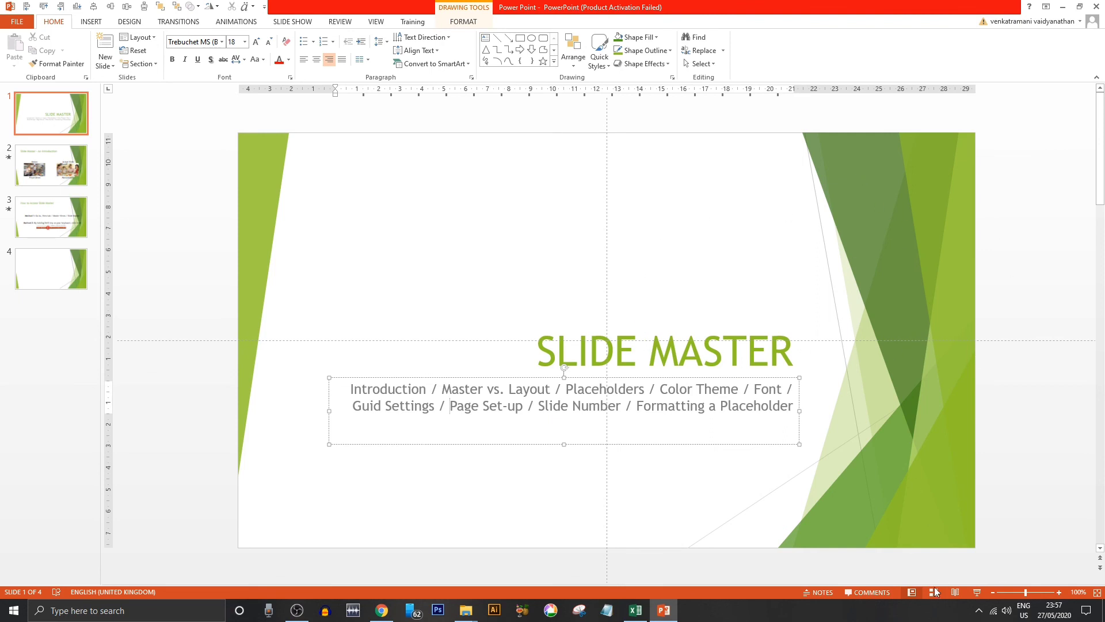
left_click(911, 591, "shift")
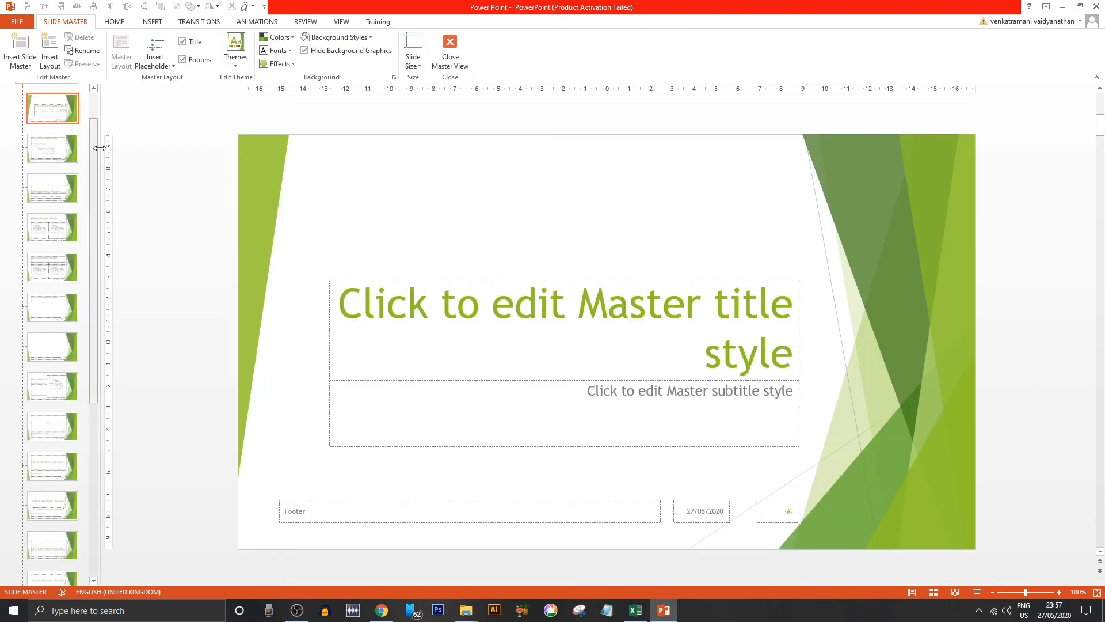
Step: Apply the wood-textured Organic theme to the slide master and preview the Title Slide layout
scroll(58, 144, "up", 1)
left_click(56, 117)
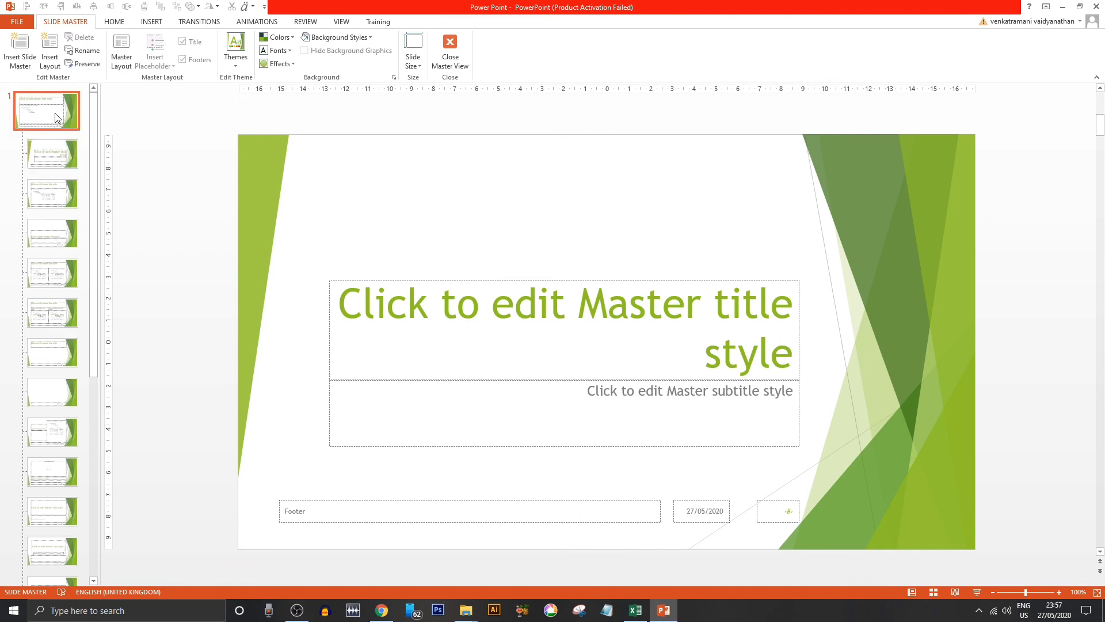
left_click(236, 51)
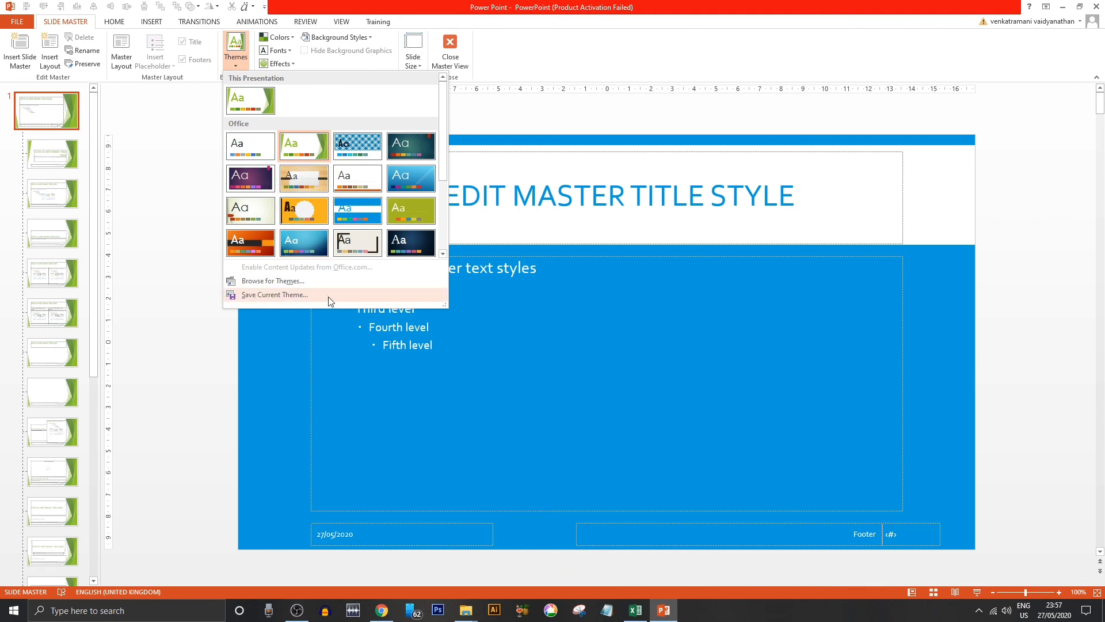
left_click(290, 183)
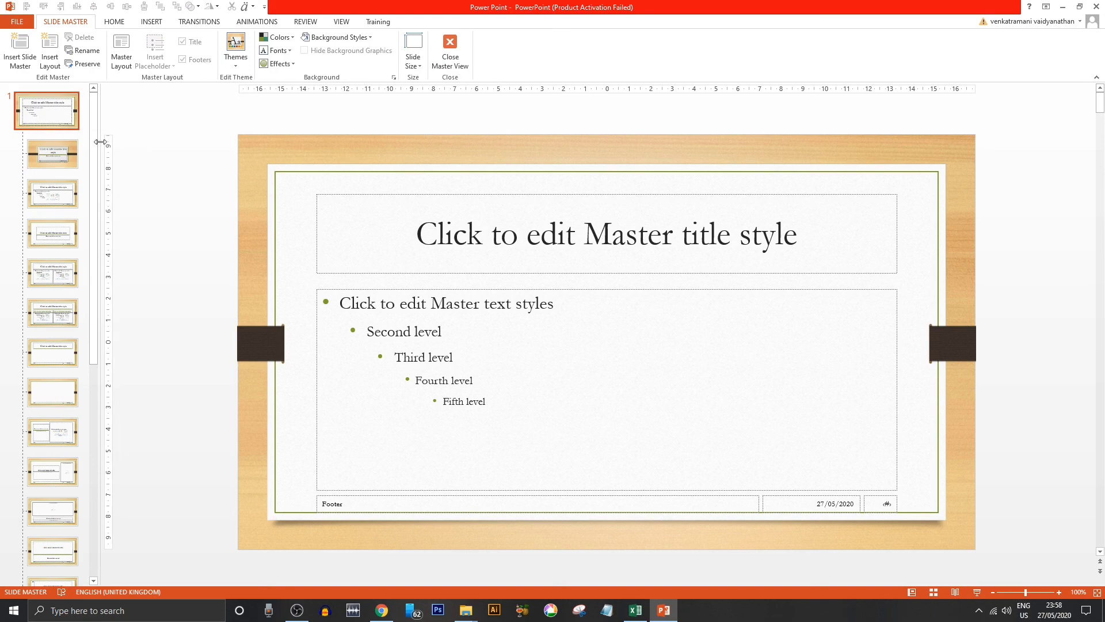
left_click(48, 172)
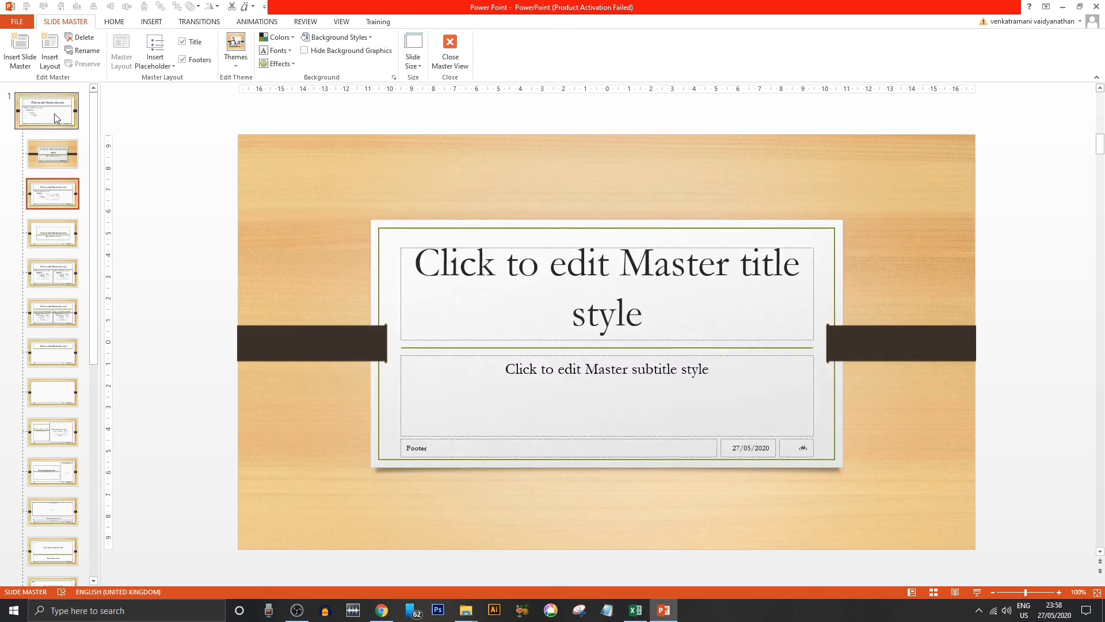
left_click(54, 113)
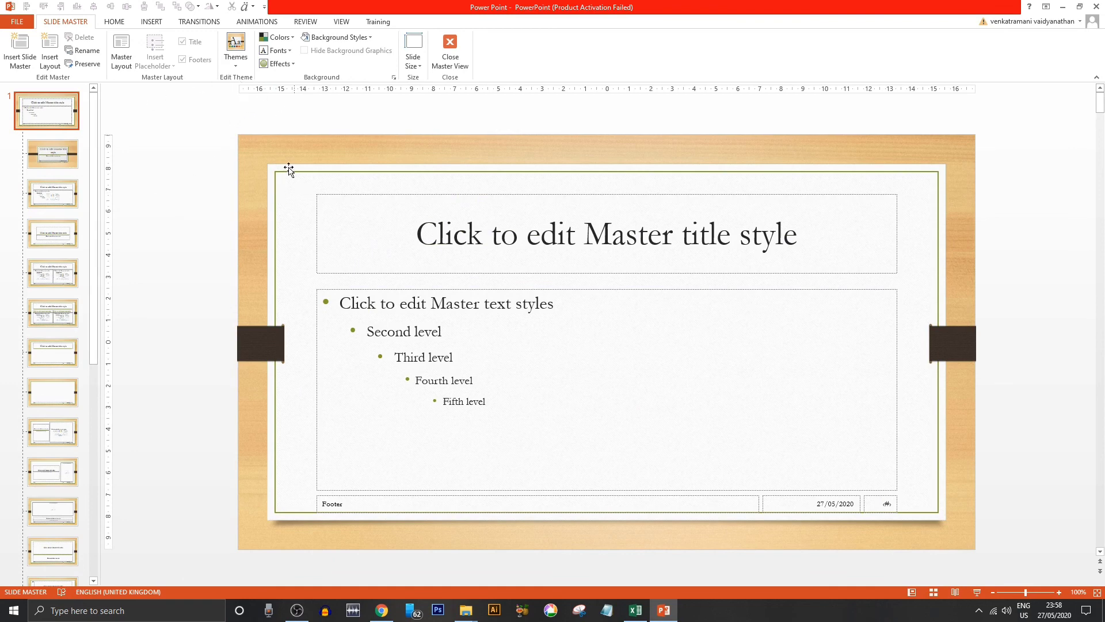
Step: Open Customize Colors to start a new theme colour set named Custom 8
left_click(291, 41)
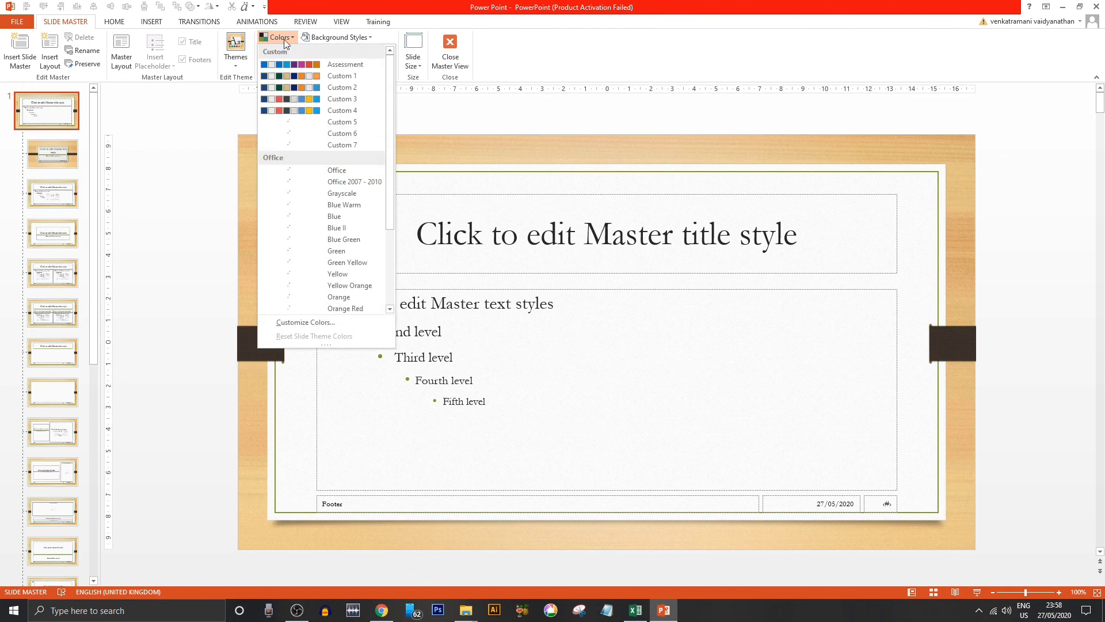
left_click(306, 323)
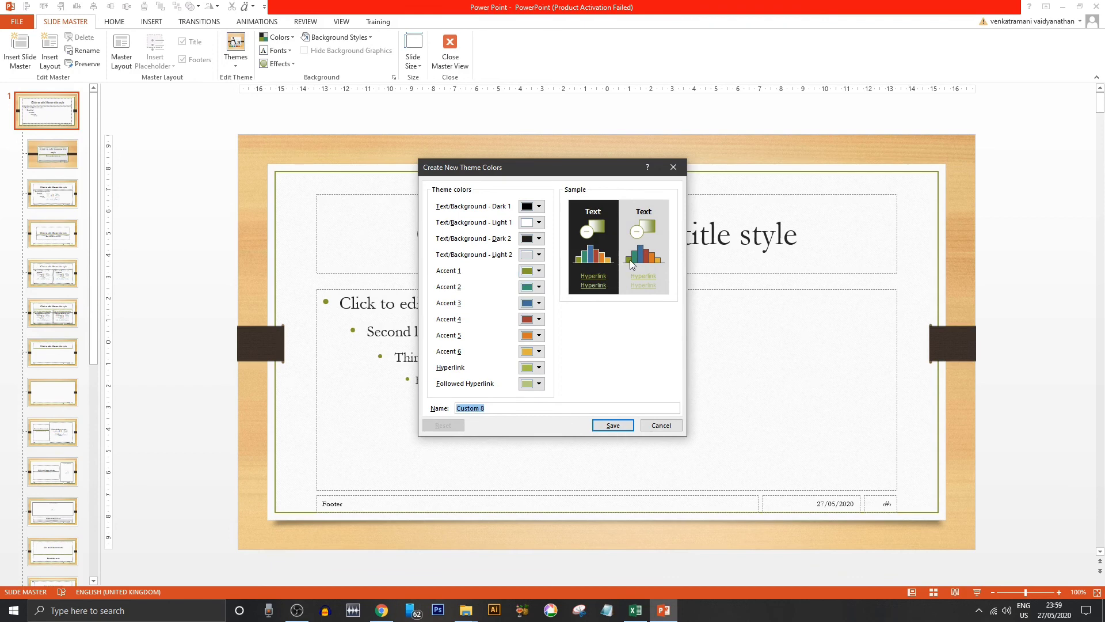
Step: Try a light blue Accent 1 colour, checking its RGB values 0, 176, 240
left_click(537, 271)
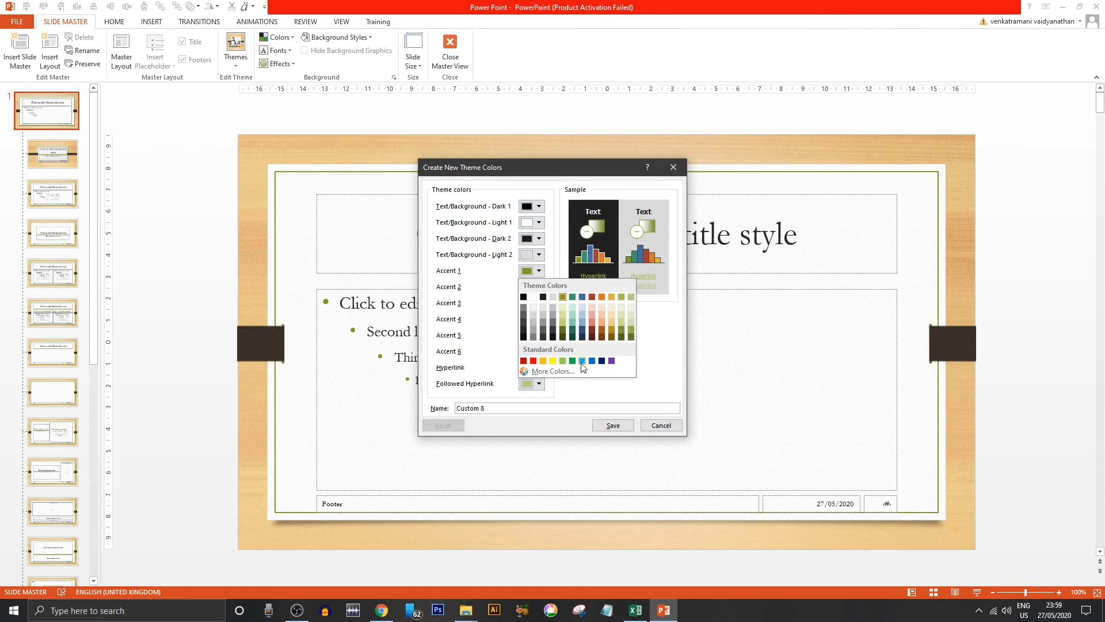
left_click(582, 361)
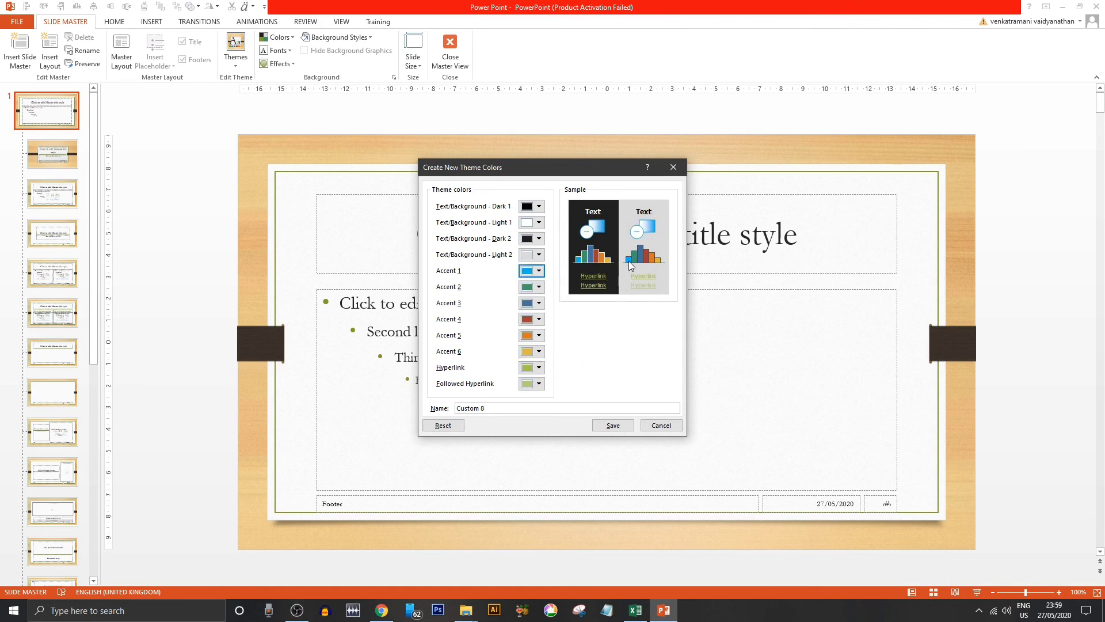
left_click(538, 271)
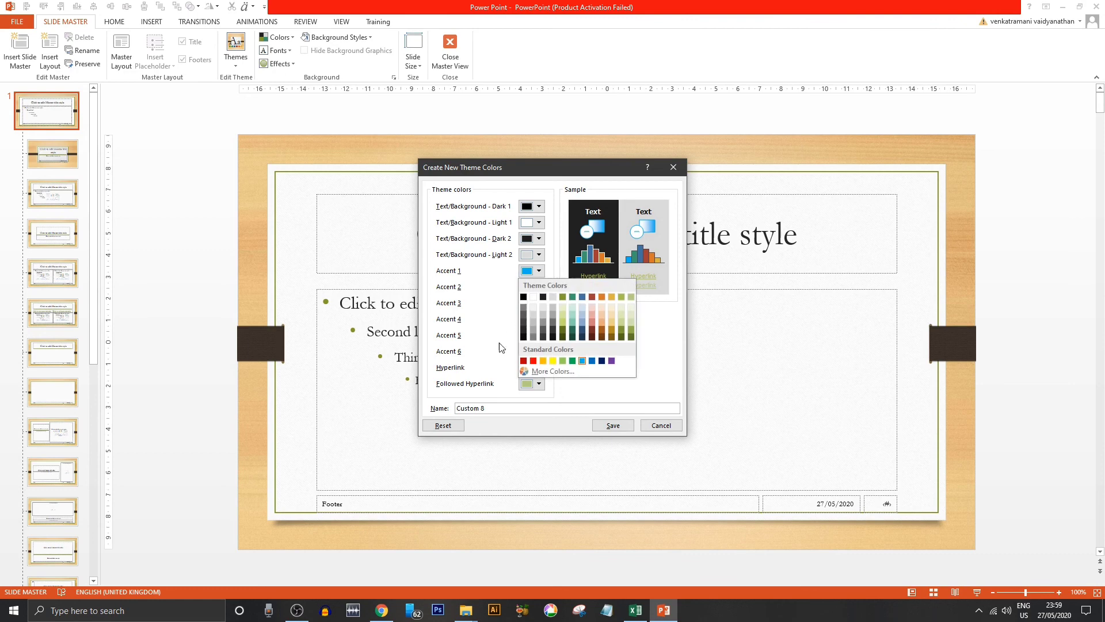
left_click(550, 371)
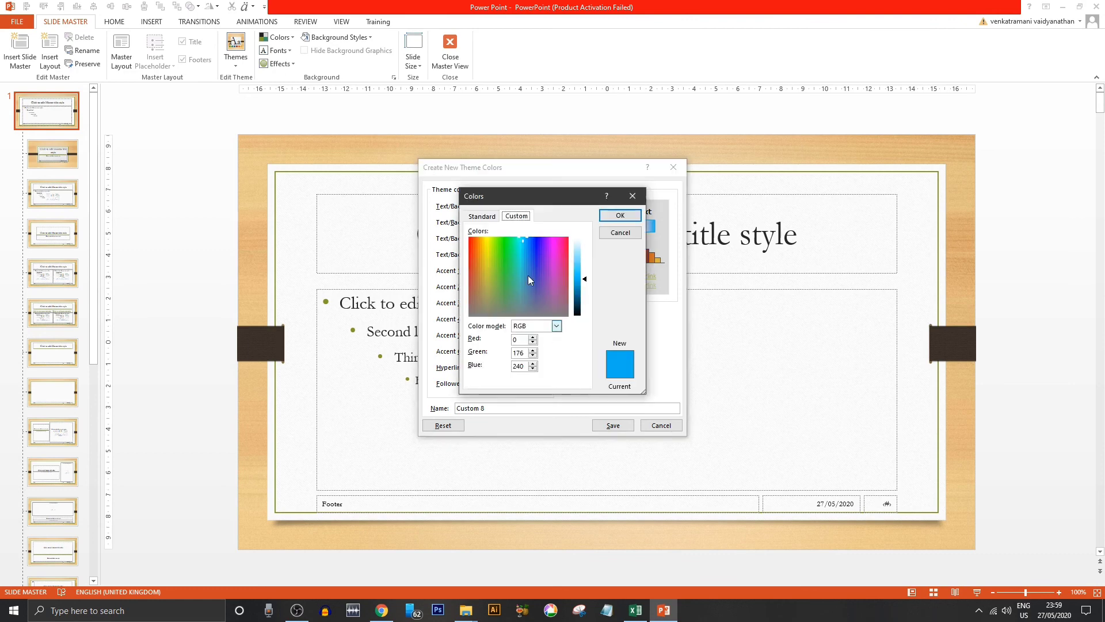
double_click(518, 340)
double_click(525, 353)
double_click(524, 368)
left_click(614, 216)
Step: Restore Accent 1 to olive green and save the Custom 8 colour set
left_click(537, 271)
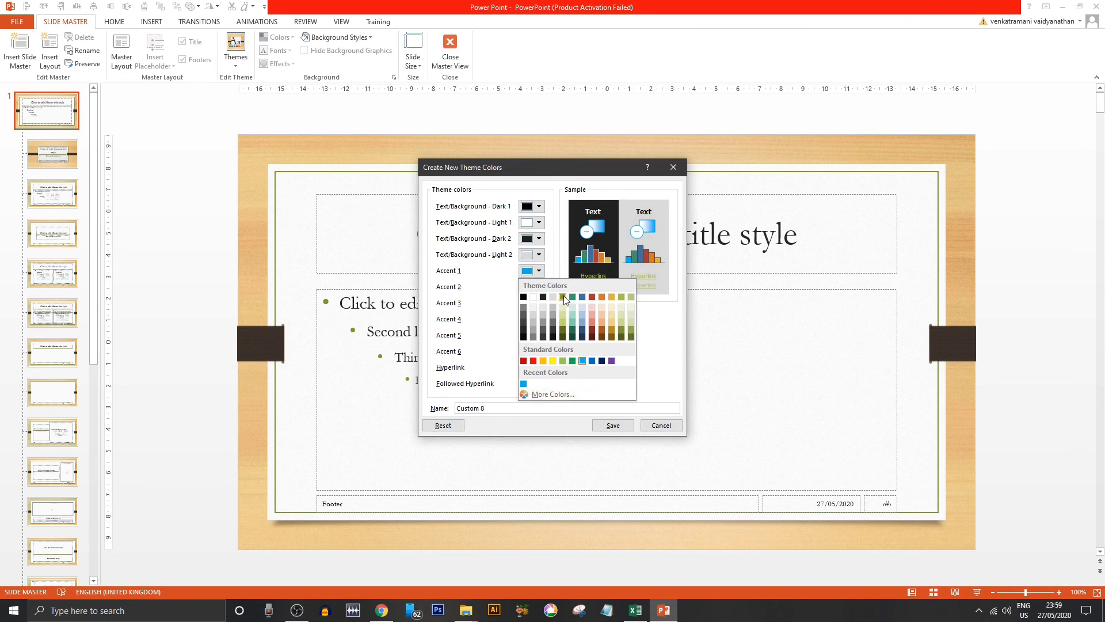
left_click(563, 296)
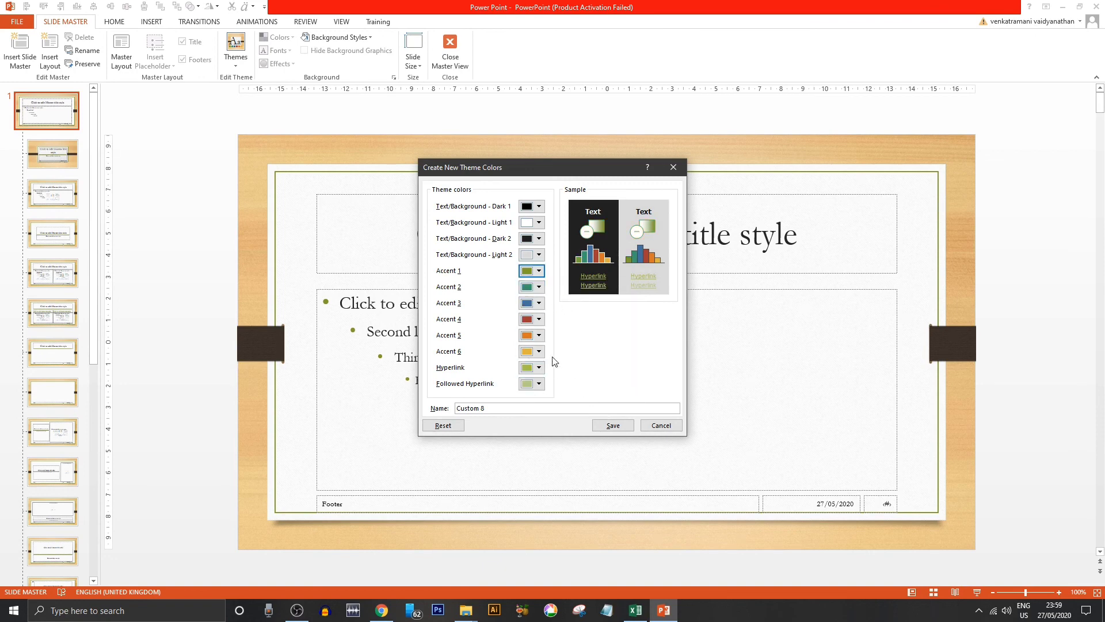
left_click(613, 426)
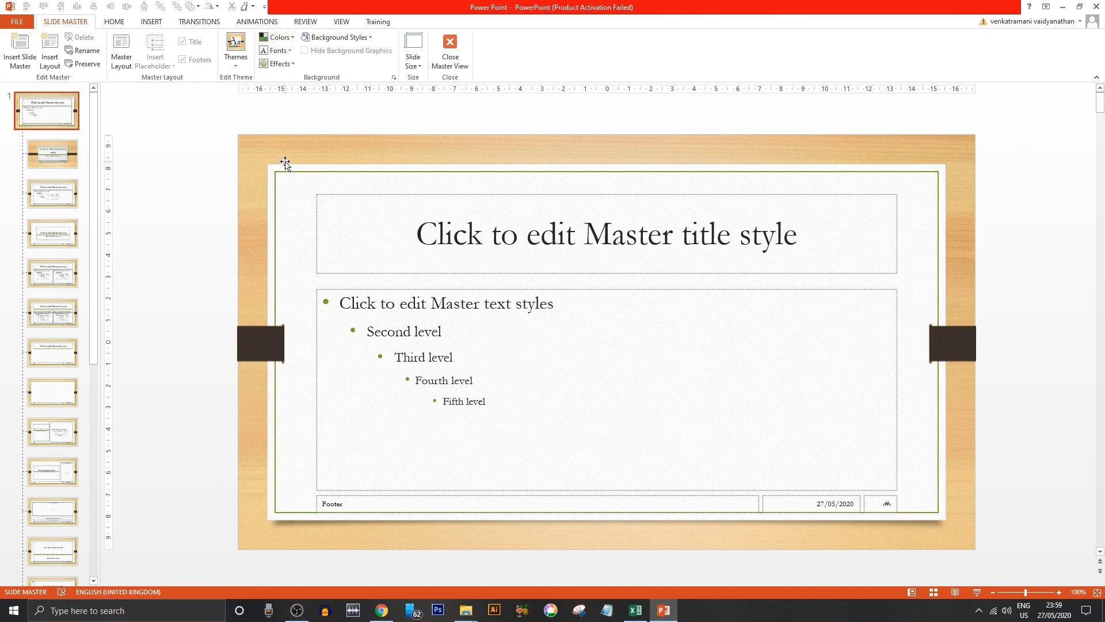
Step: Review the Garamond heading and body theme fonts in Customize Fonts, then close without saving
left_click(282, 52)
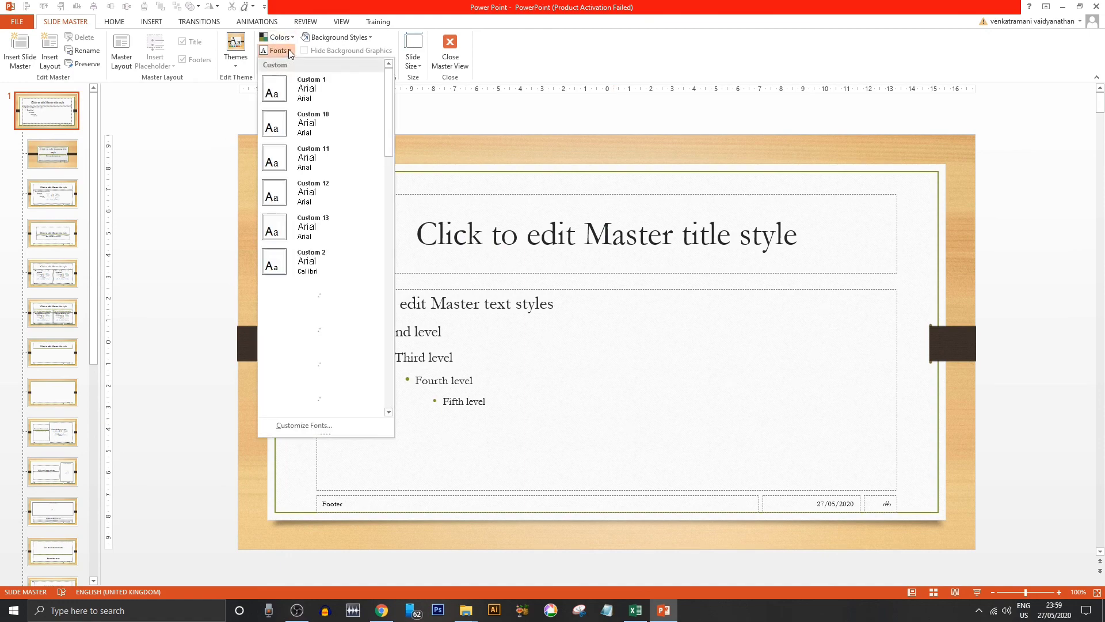
left_click(304, 426)
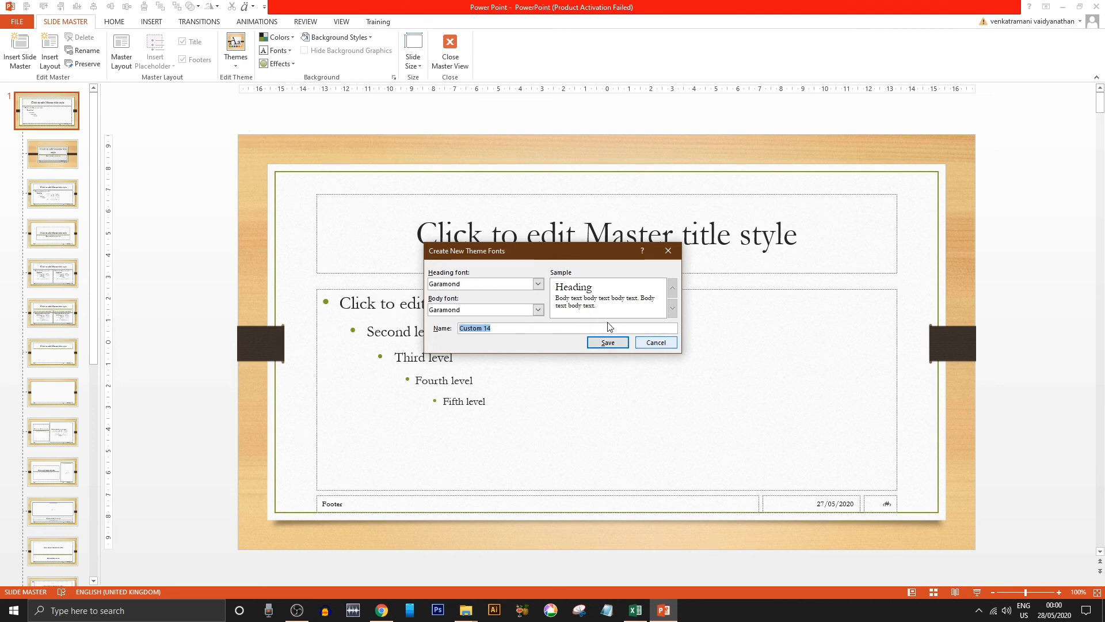
left_click(647, 341)
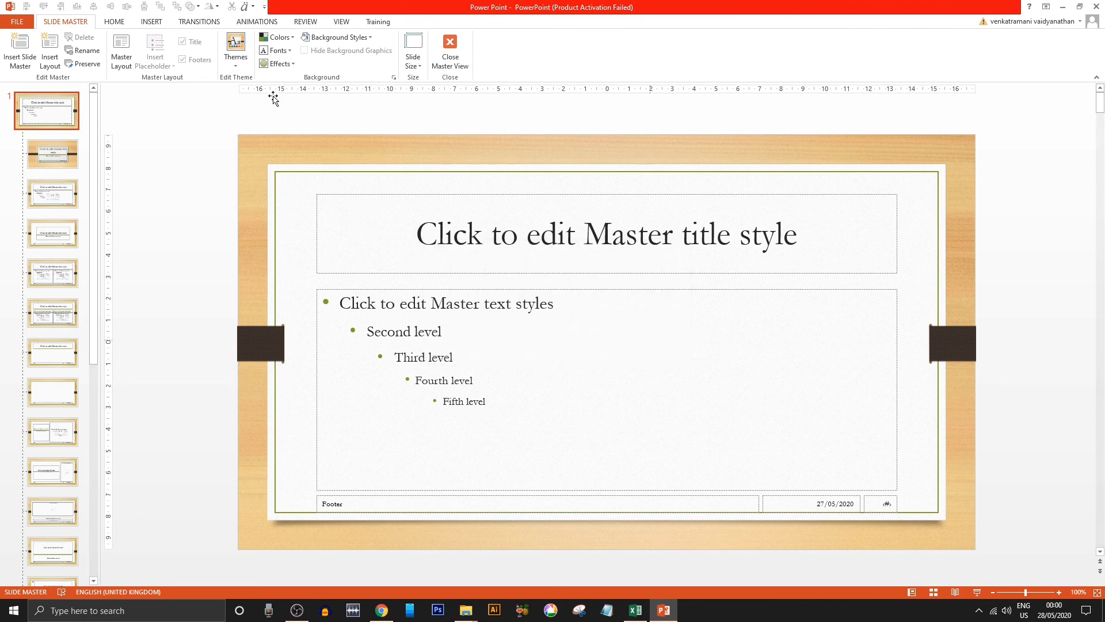
left_click(280, 64)
left_click(292, 64)
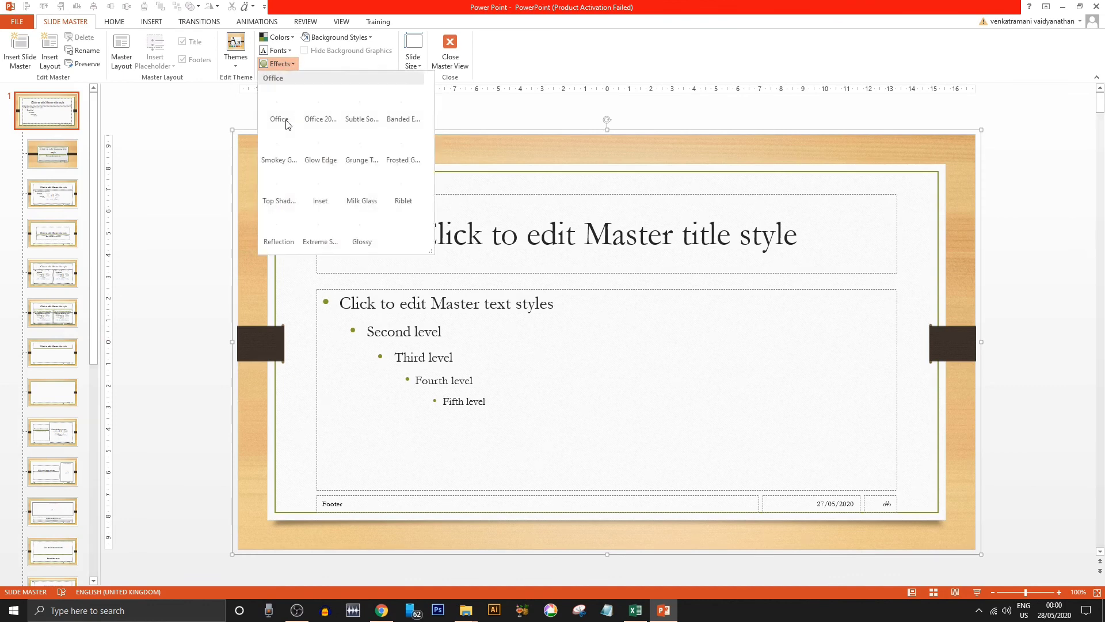
left_click(288, 125)
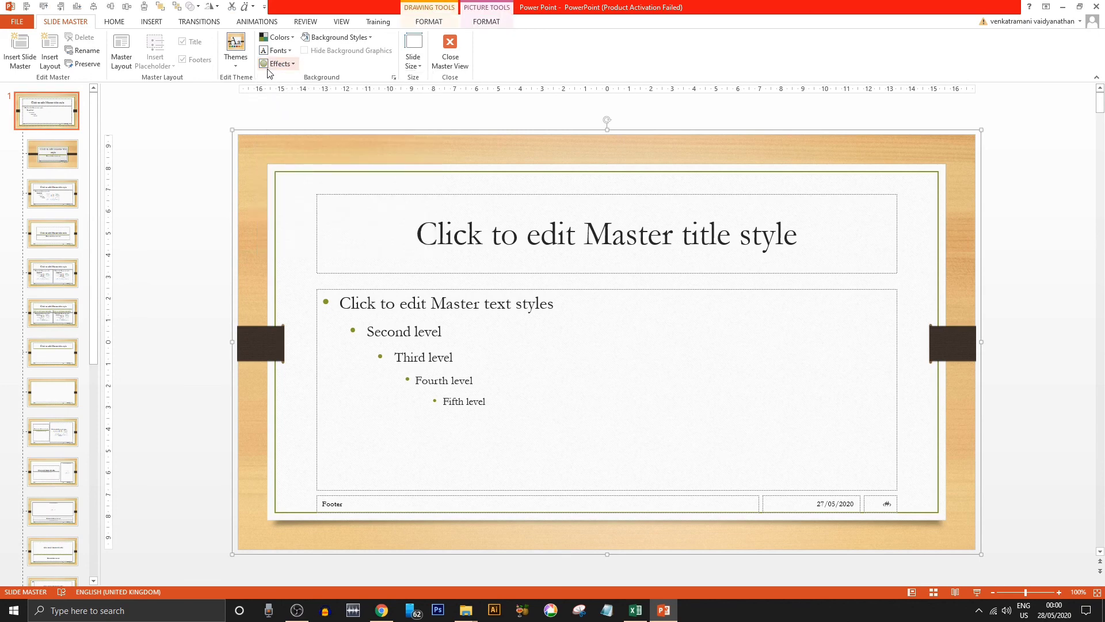
left_click(292, 63)
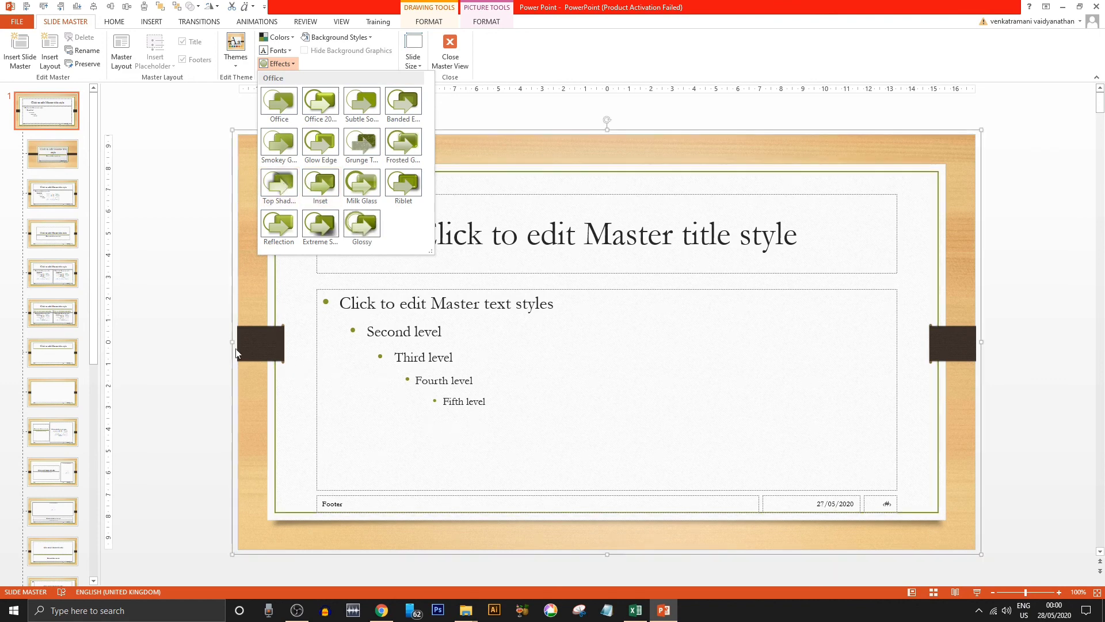
left_click(217, 345)
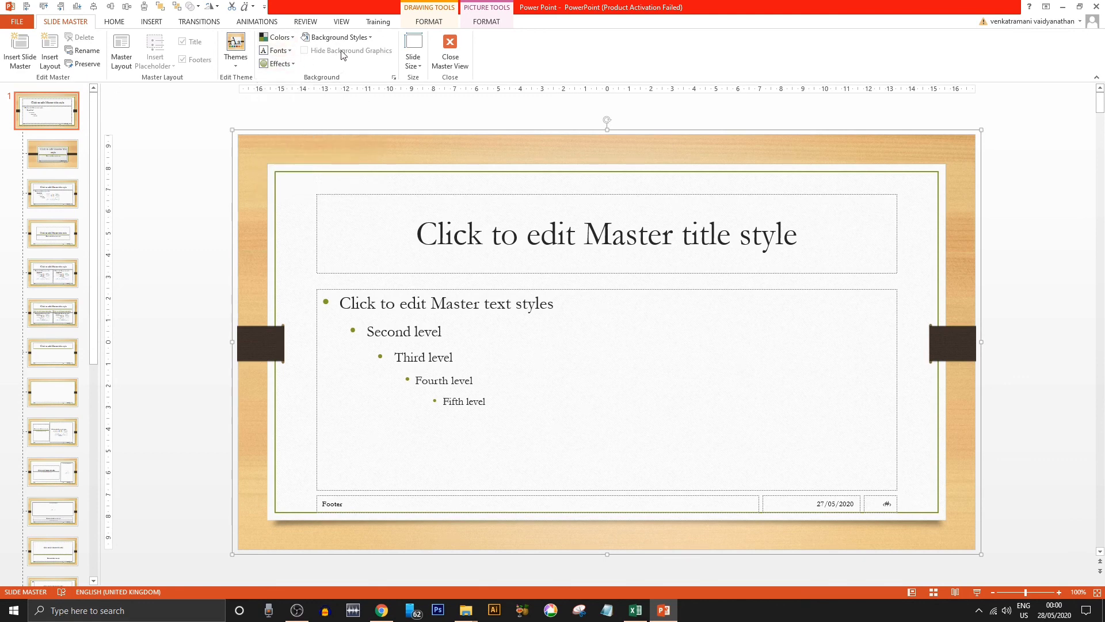
left_click(362, 36)
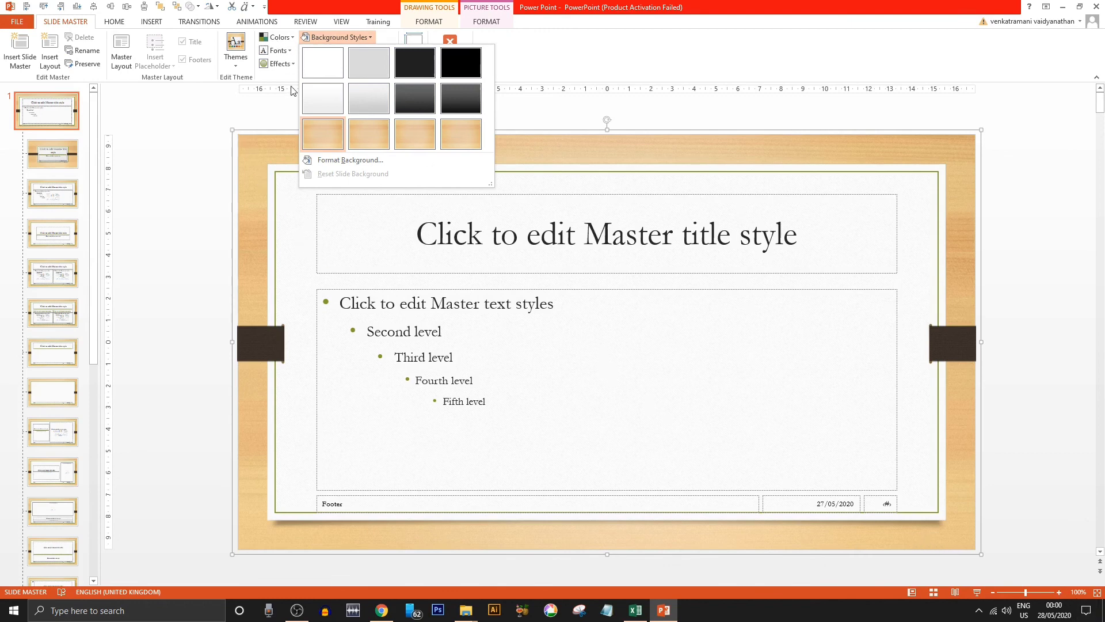
left_click(260, 166)
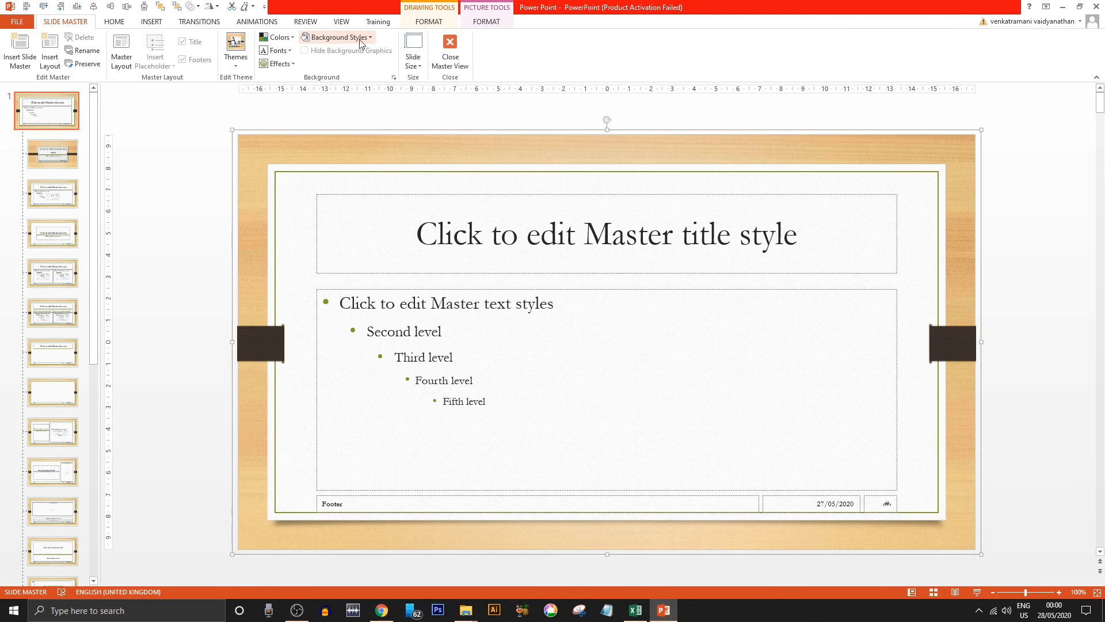
left_click(51, 112)
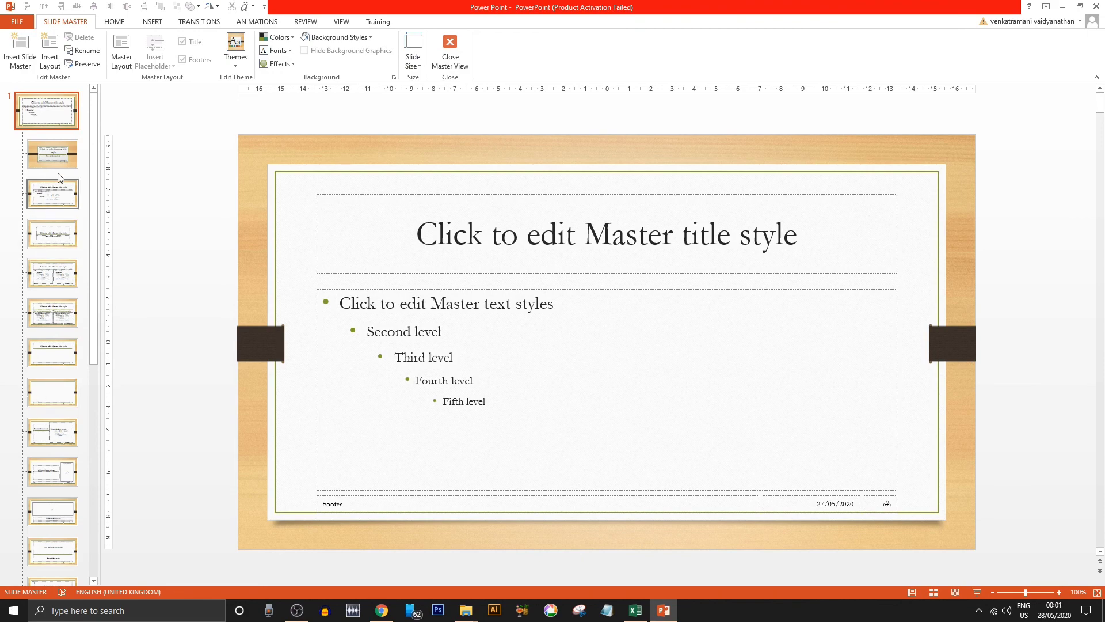
left_click(113, 22)
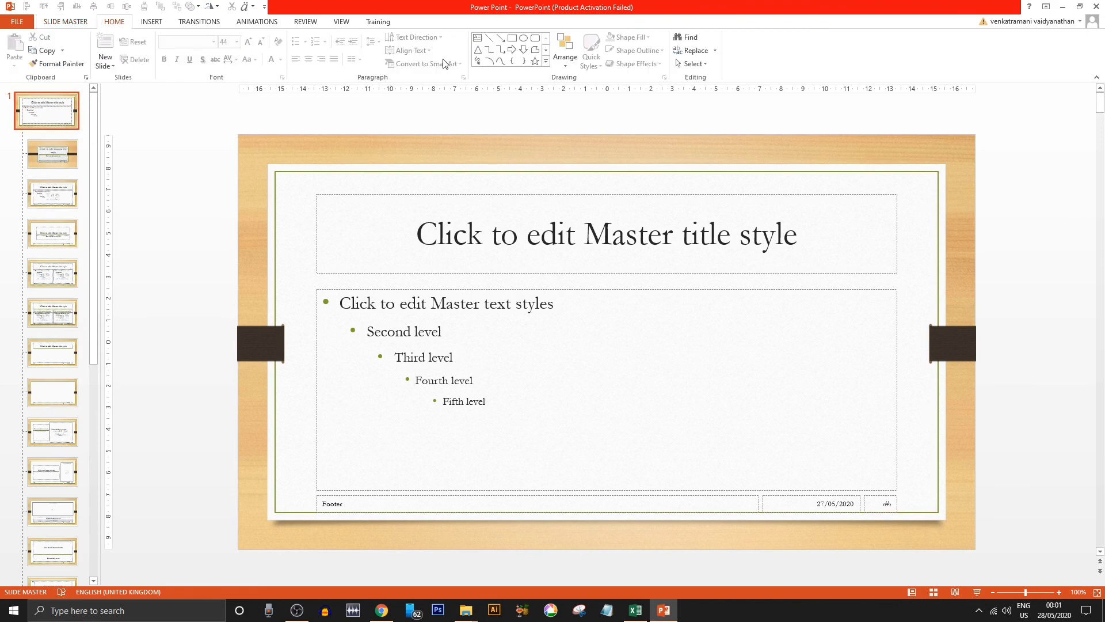
left_click(523, 38)
left_click_drag(215, 124, 416, 325)
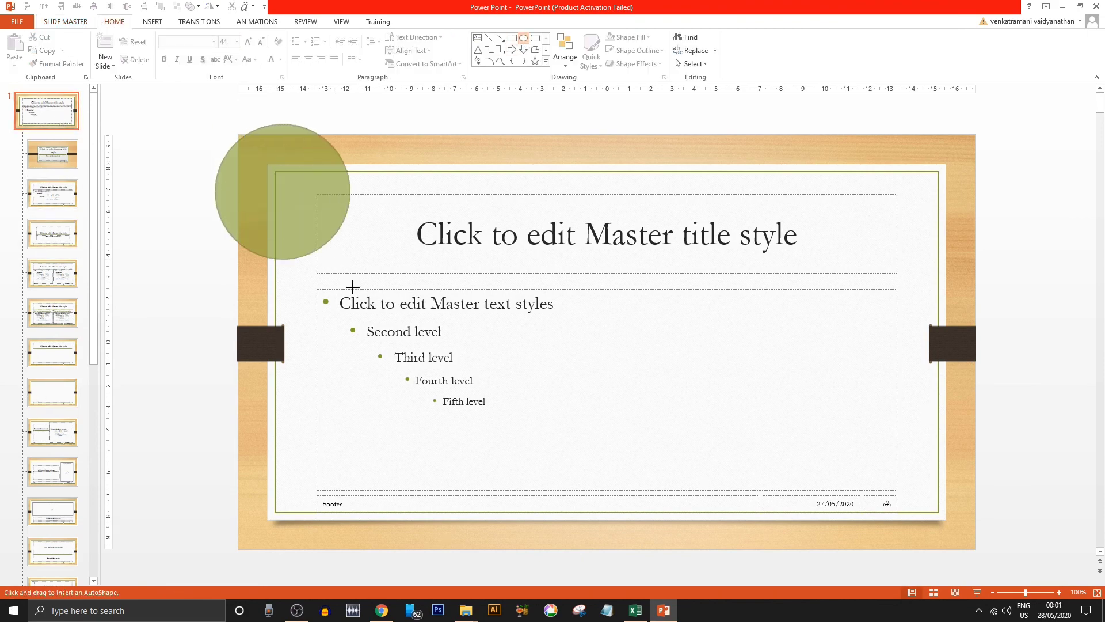
left_click(63, 222)
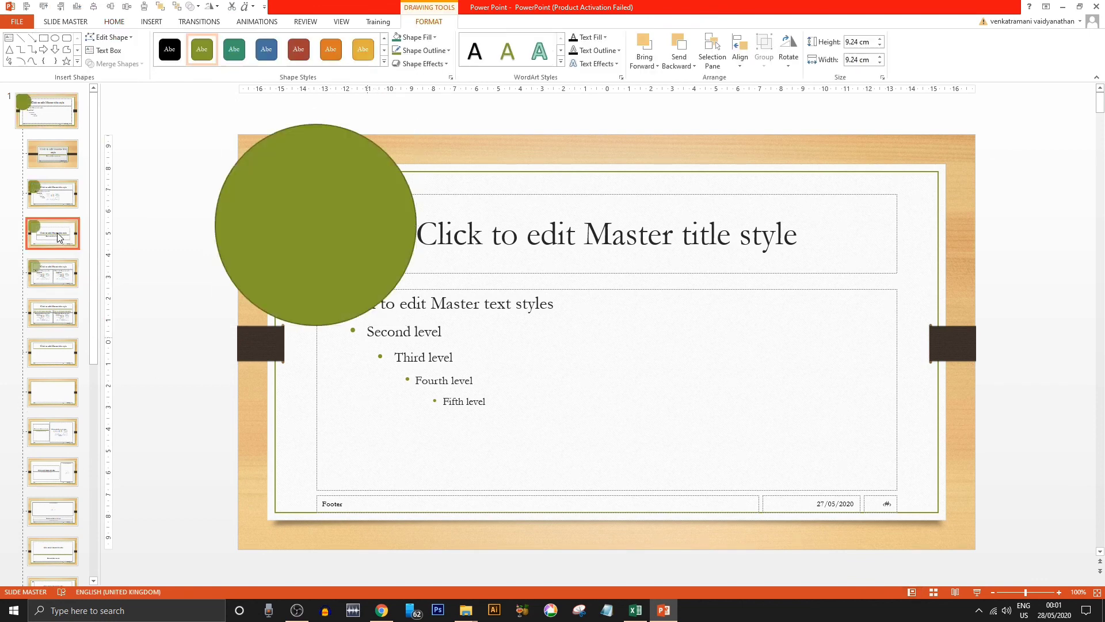
left_click(48, 403)
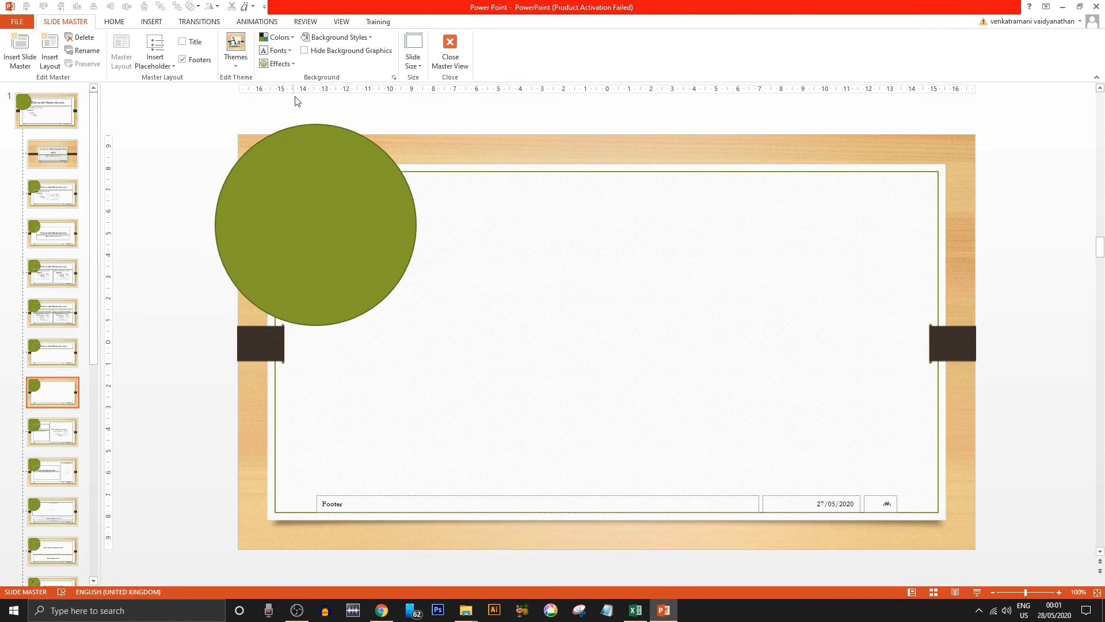
left_click(305, 52)
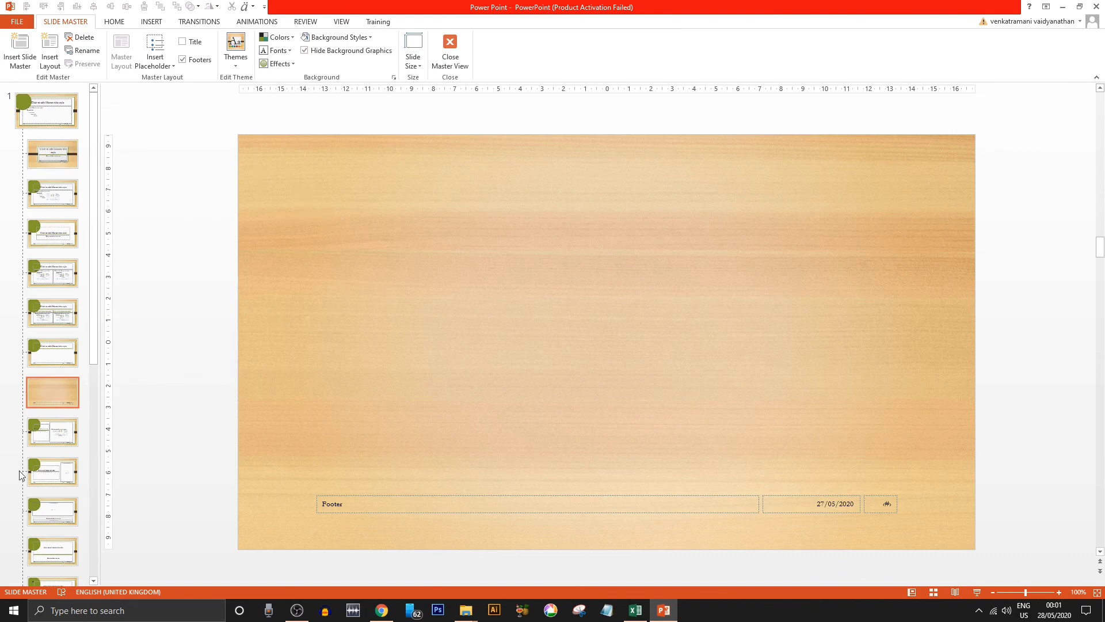
left_click(53, 115)
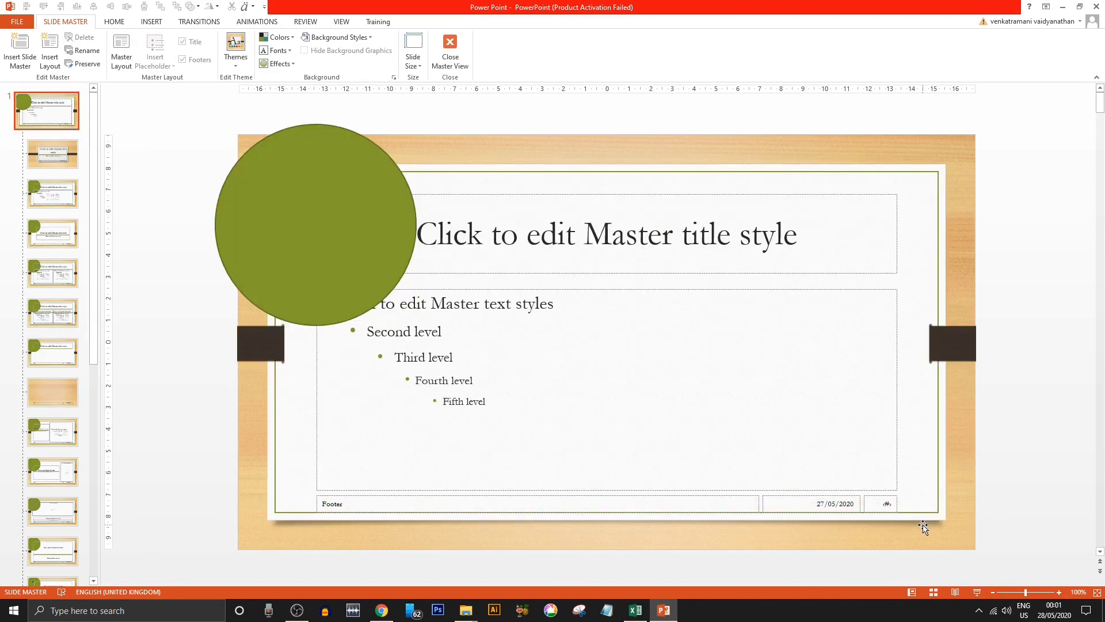
left_click(951, 347)
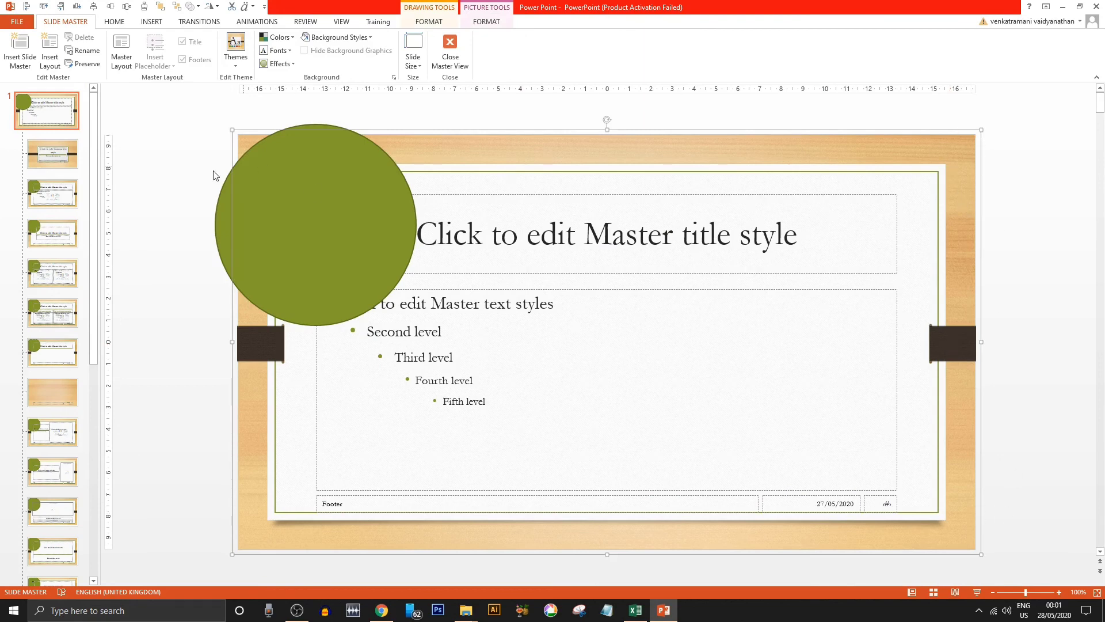
left_click(63, 385)
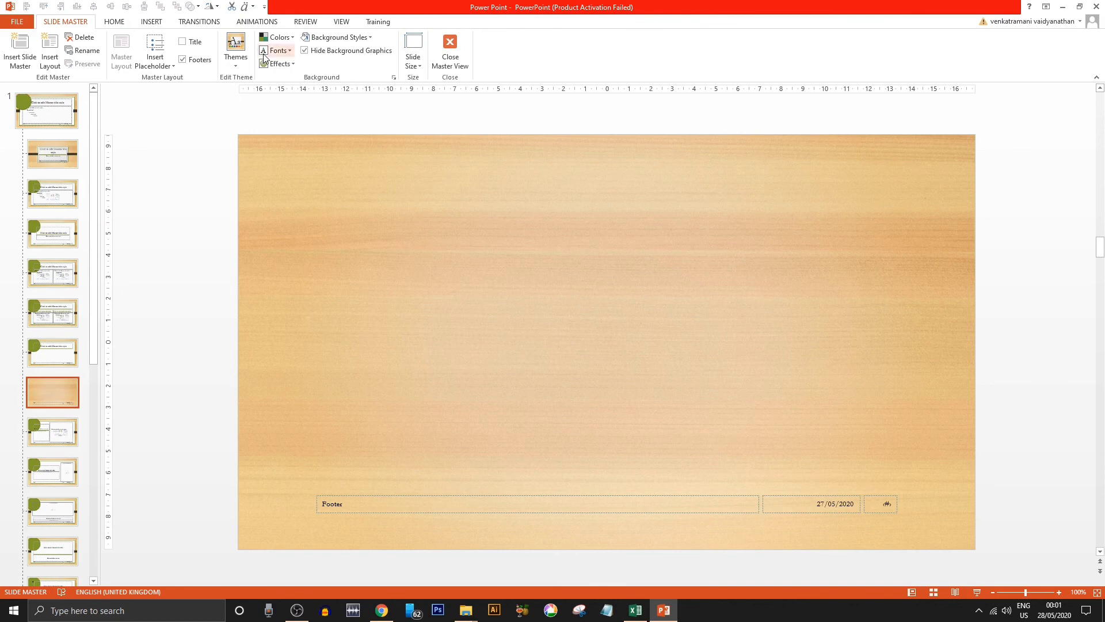
left_click(303, 51)
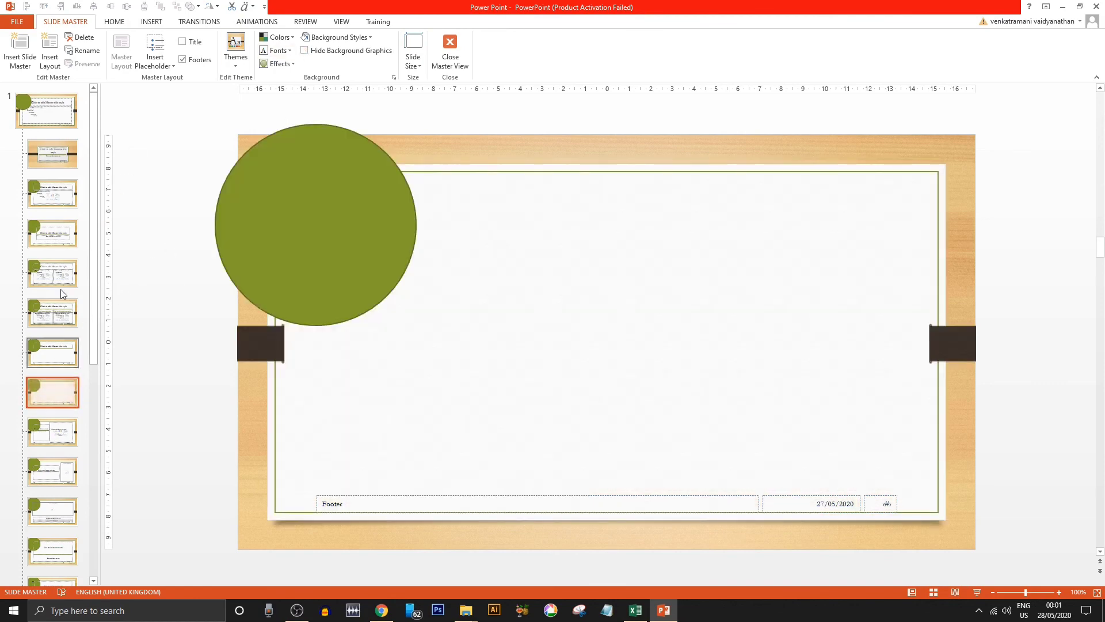
left_click(45, 121)
left_click(247, 197)
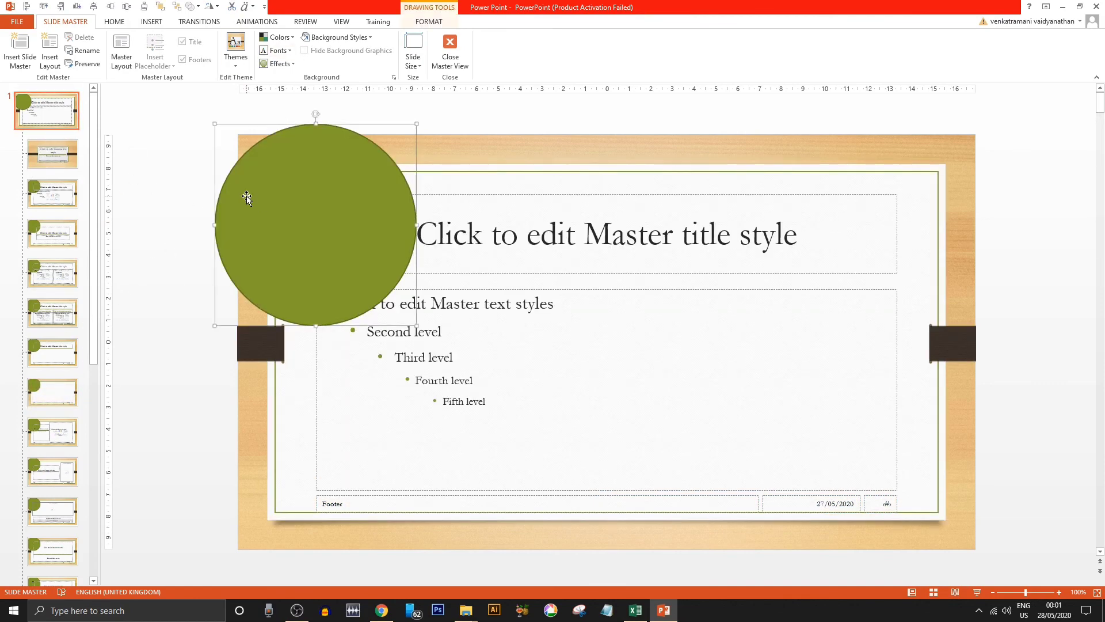
key("Delete")
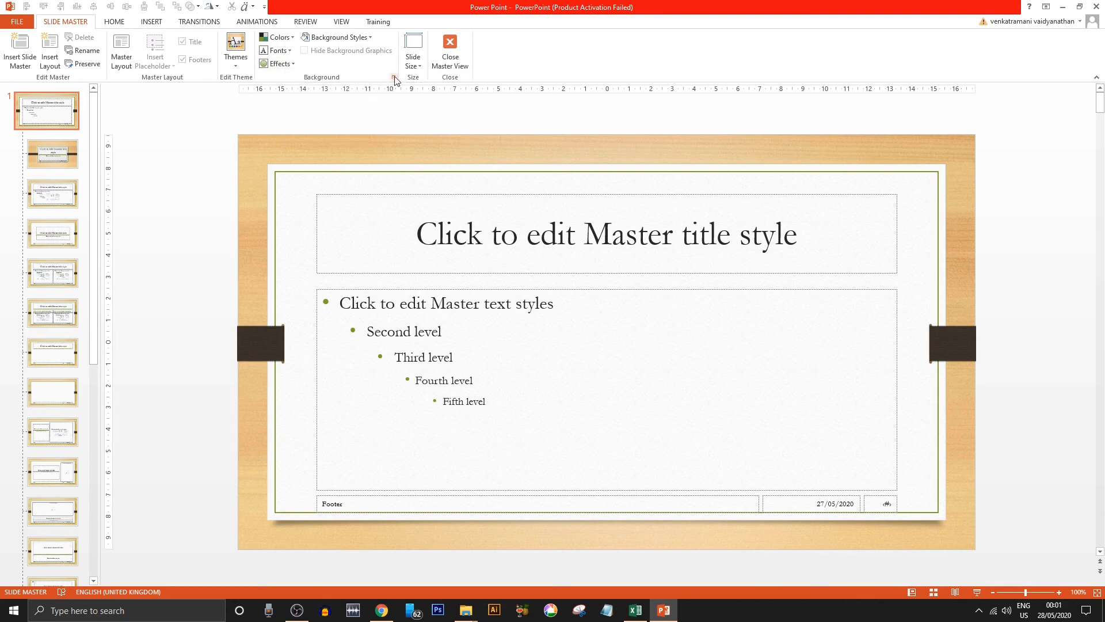
left_click(423, 69)
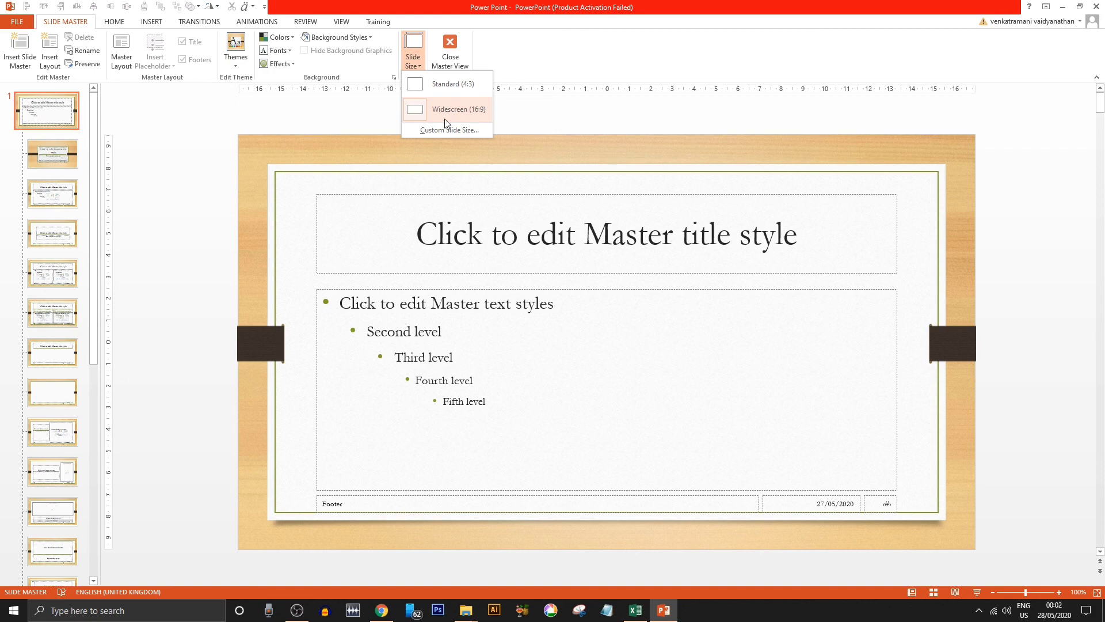
left_click(431, 129)
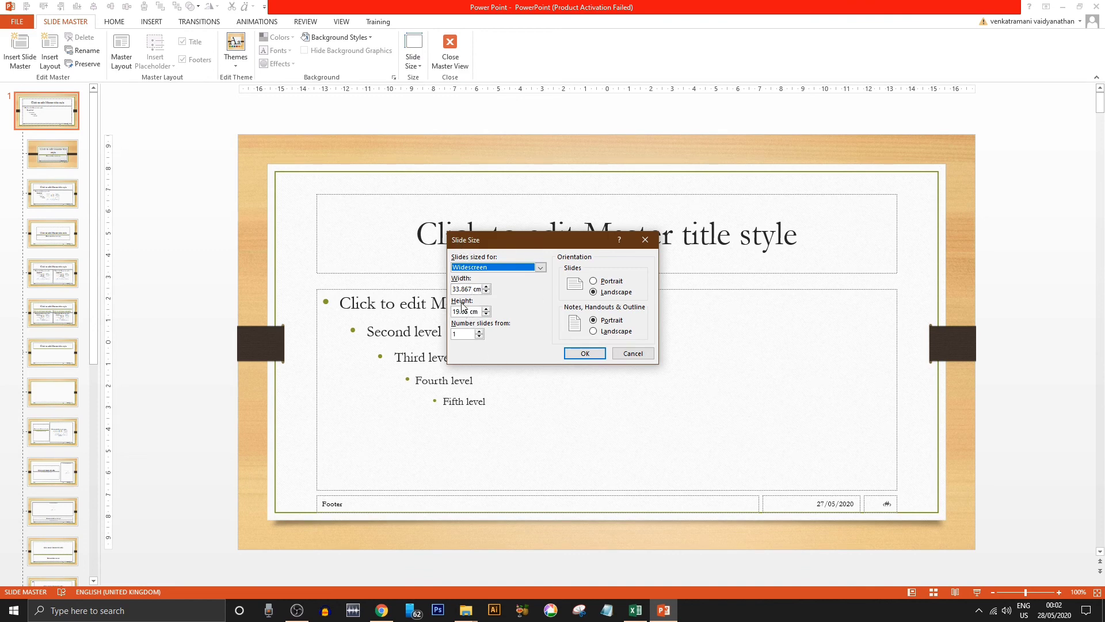
left_click(593, 281)
left_click(594, 292)
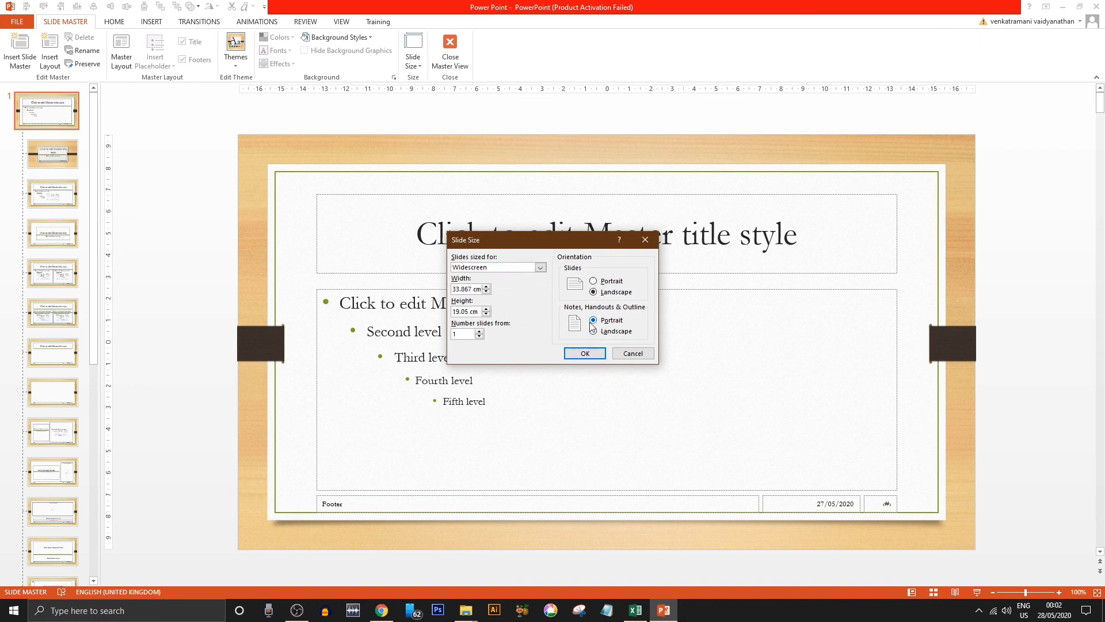
left_click(541, 267)
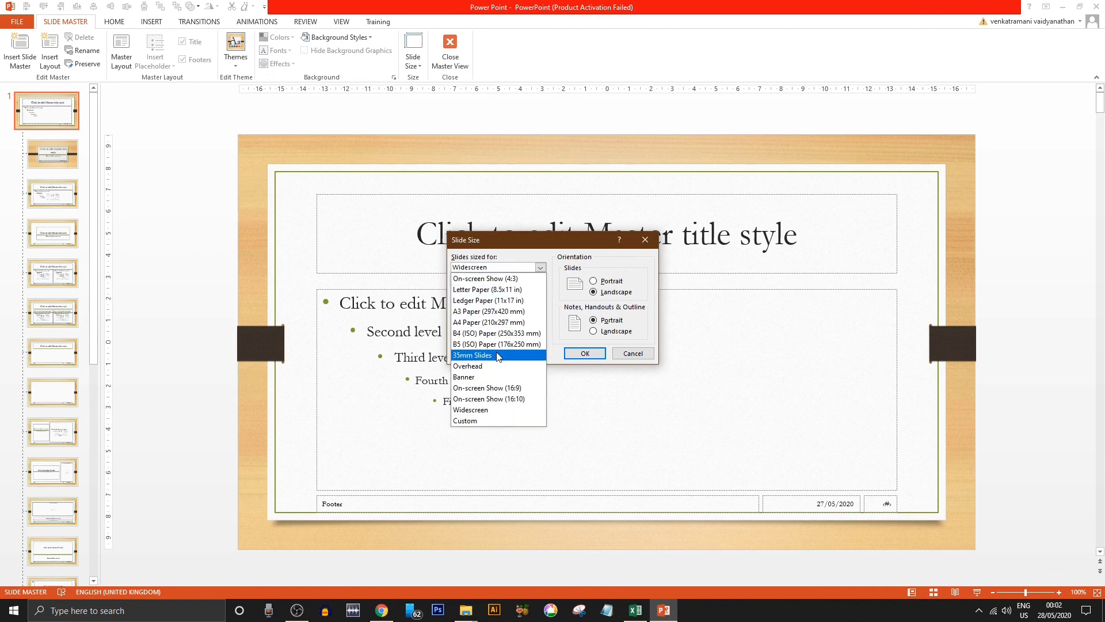
left_click(621, 354)
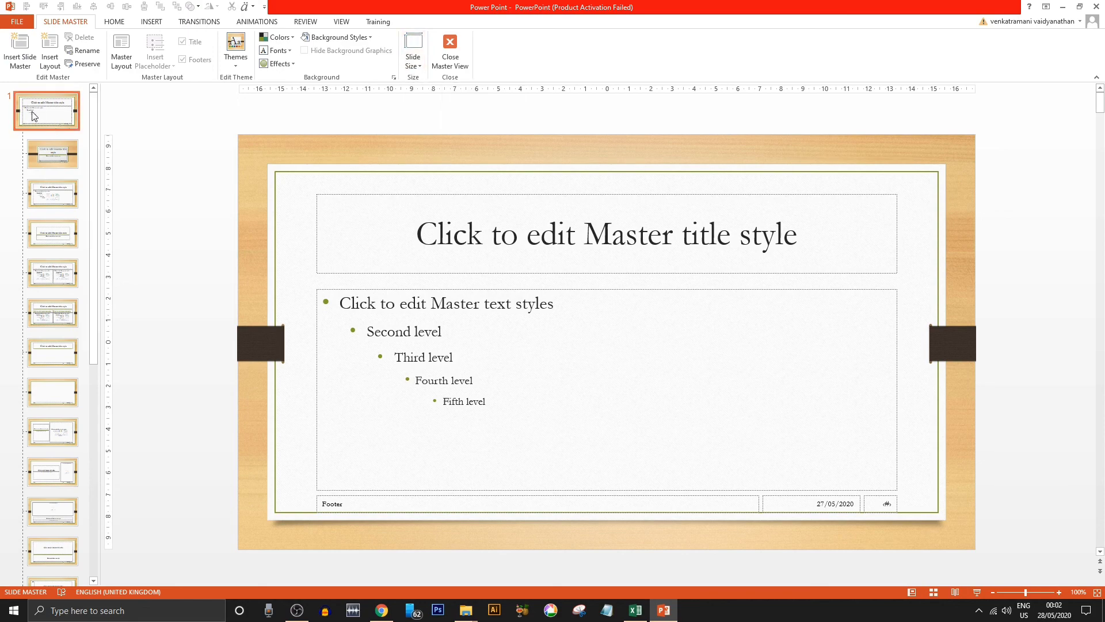
left_click(367, 305)
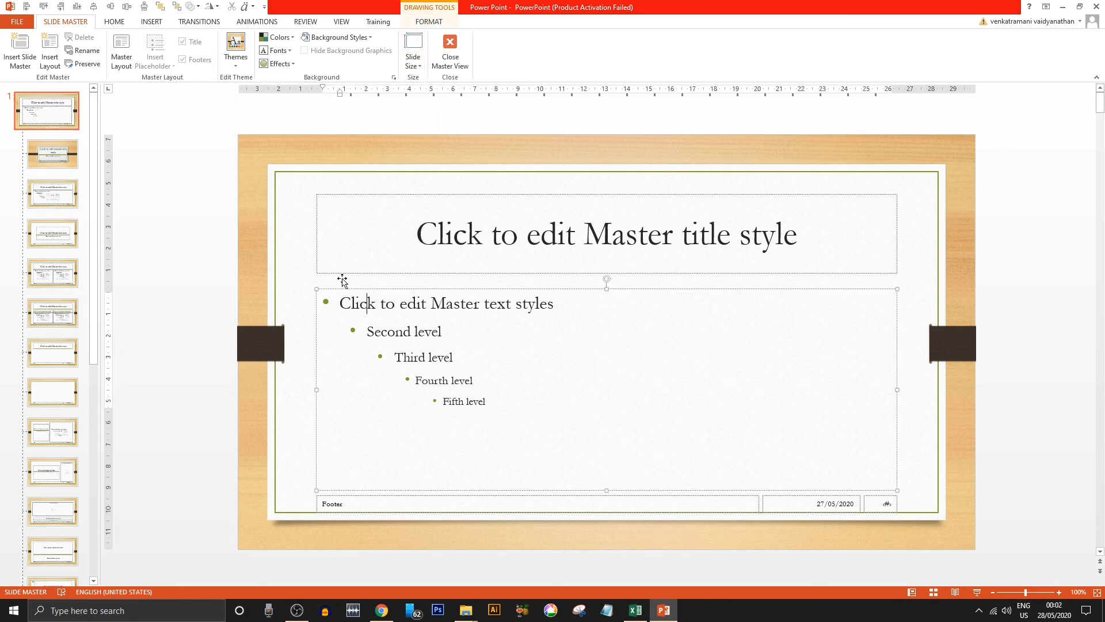
left_click(239, 141)
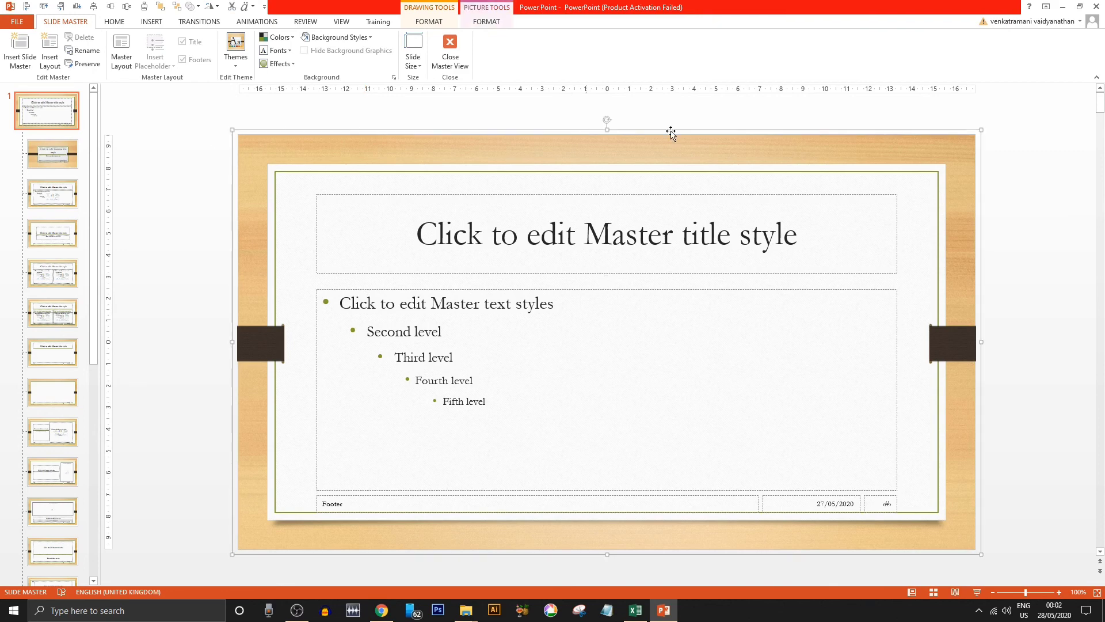